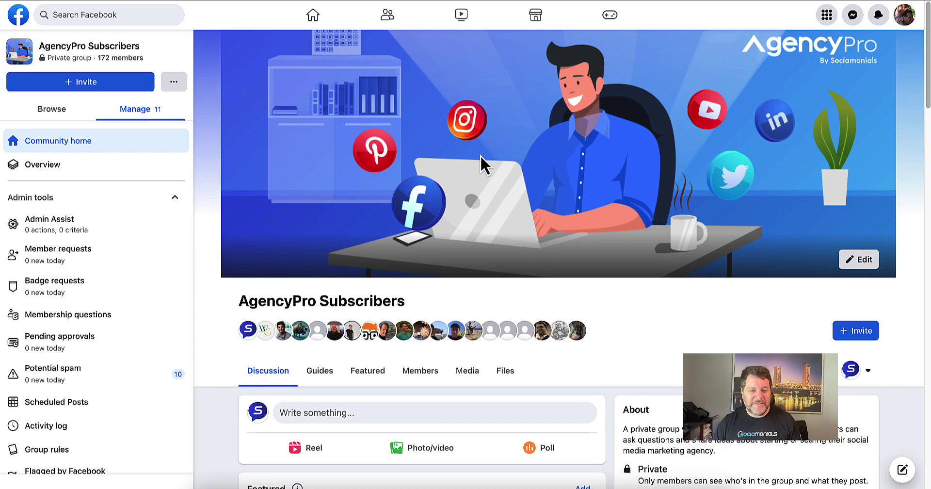
Step: Look through the AgencyPro Subscribers group's discussion feed, including the featured posts and recent member questions
{"action": "scroll", "coordinate": [480, 155], "scroll_direction": "down", "scroll_amount": 2}
{"action": "scroll", "coordinate": [479, 156], "scroll_direction": "down", "scroll_amount": 4}
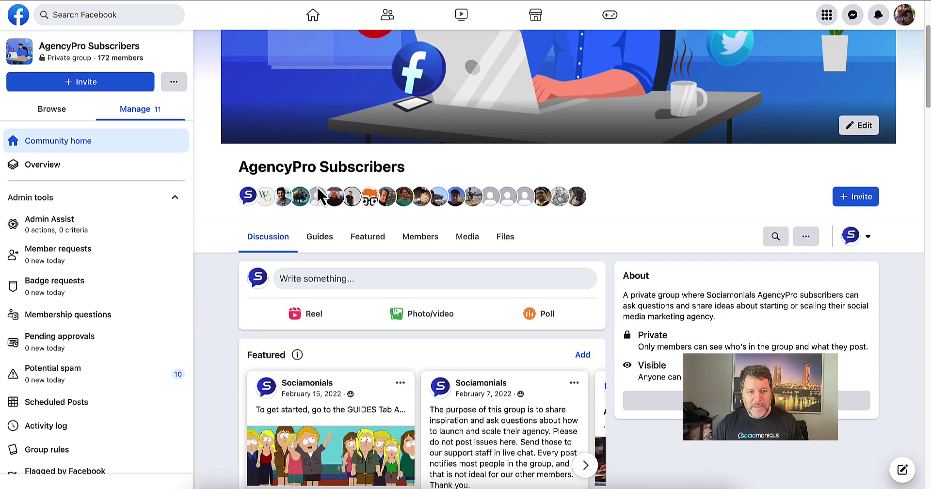
{"action": "scroll", "coordinate": [291, 228], "scroll_direction": "down", "scroll_amount": 1}
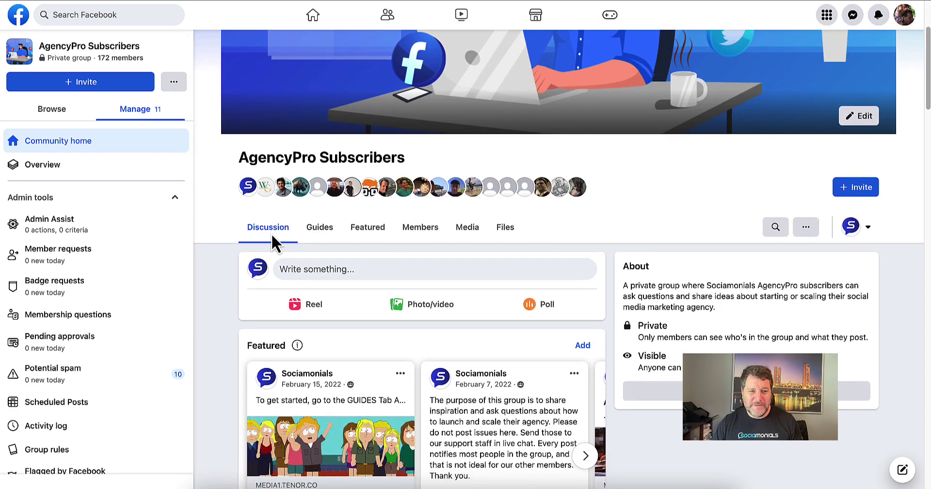
{"action": "scroll", "coordinate": [272, 234], "scroll_direction": "down", "scroll_amount": 3}
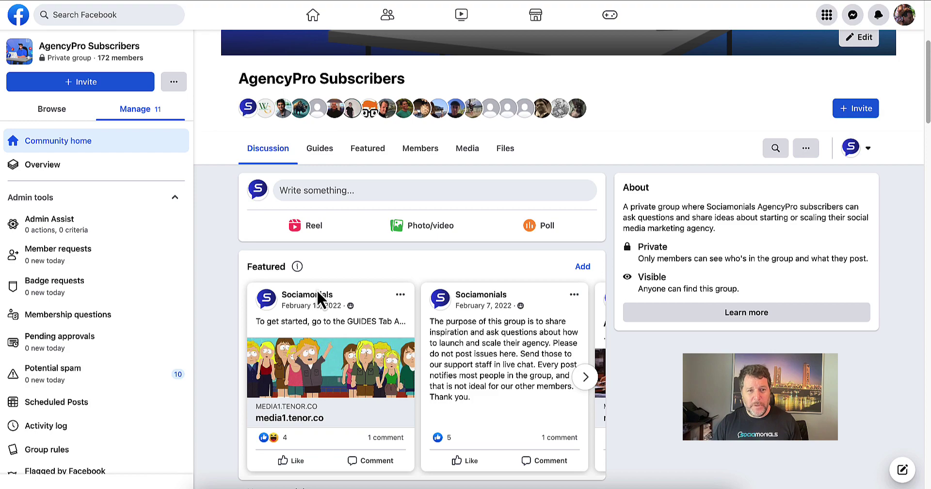
{"action": "scroll", "coordinate": [316, 291], "scroll_direction": "down", "scroll_amount": 15}
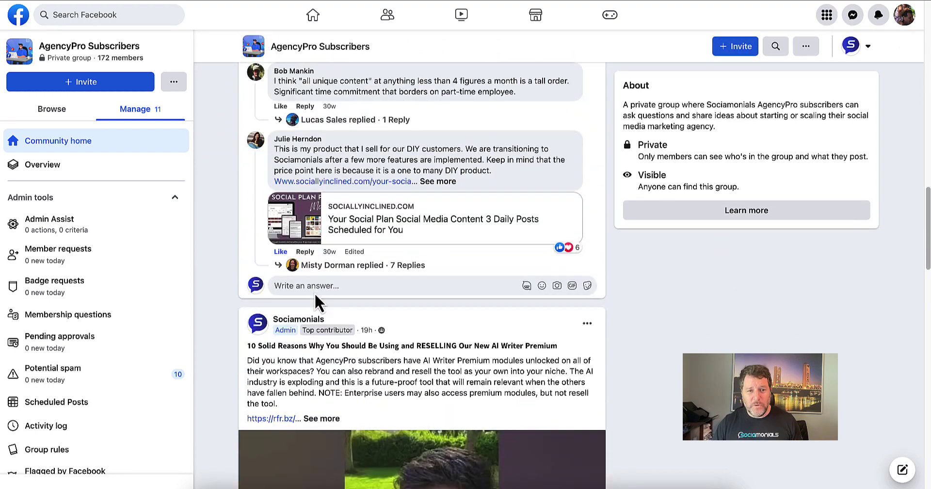
{"action": "scroll", "coordinate": [314, 293], "scroll_direction": "down", "scroll_amount": 6}
{"action": "scroll", "coordinate": [312, 295], "scroll_direction": "up", "scroll_amount": 8}
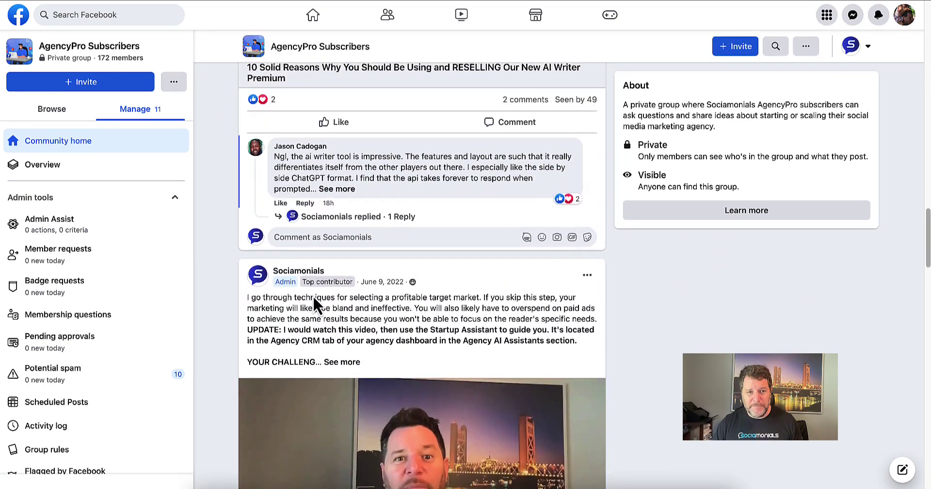
{"action": "scroll", "coordinate": [313, 305], "scroll_direction": "up", "scroll_amount": 15}
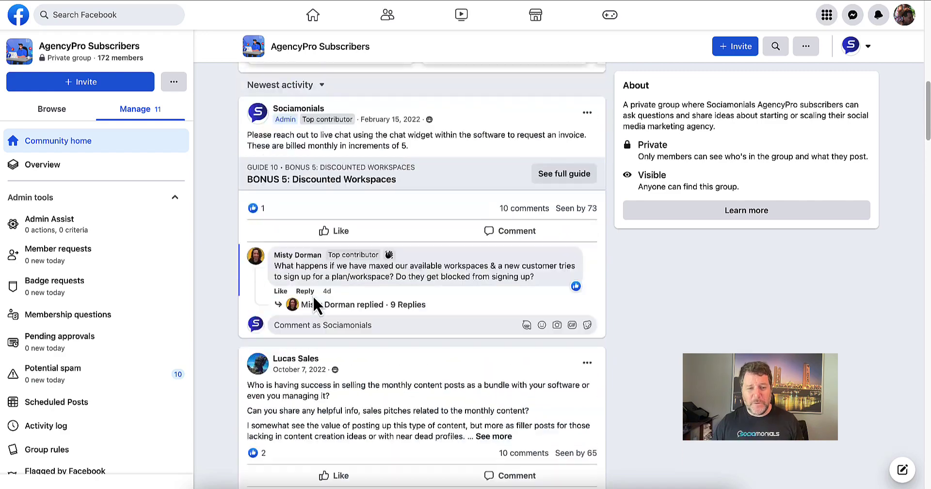
{"action": "scroll", "coordinate": [313, 301], "scroll_direction": "up", "scroll_amount": 5}
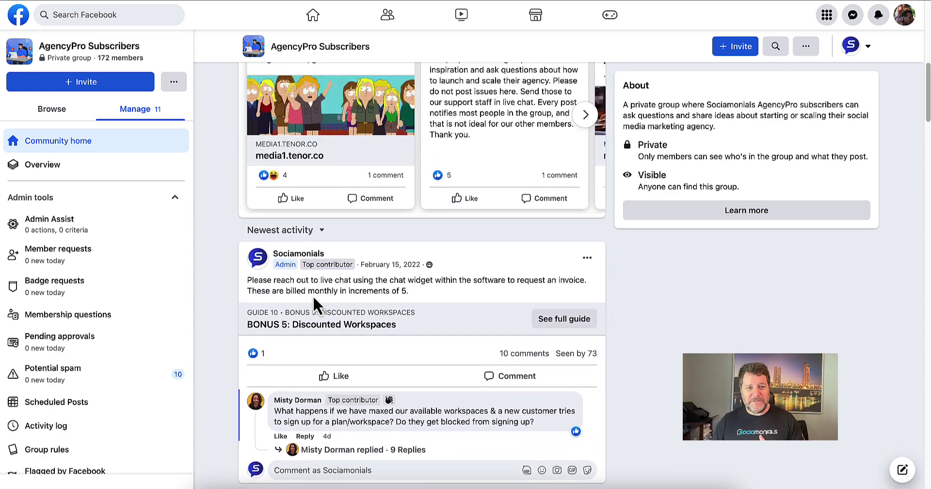
{"action": "scroll", "coordinate": [312, 297], "scroll_direction": "up", "scroll_amount": 2}
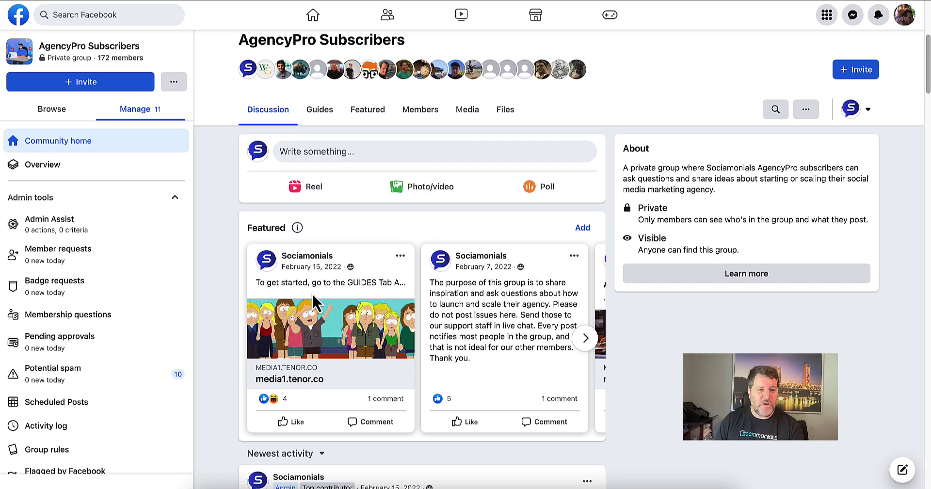
{"action": "scroll", "coordinate": [328, 276], "scroll_direction": "up", "scroll_amount": 1}
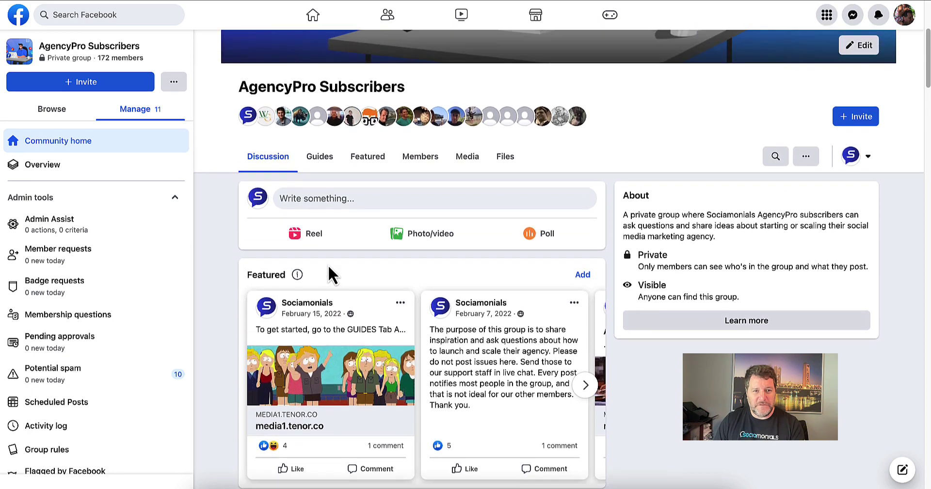
{"action": "scroll", "coordinate": [328, 275], "scroll_direction": "up", "scroll_amount": 2}
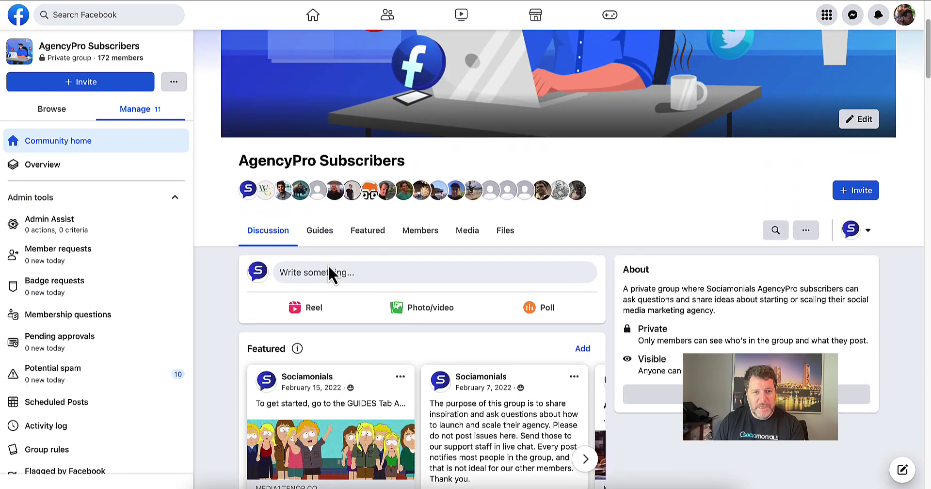
Step: Open the group's guides and view the action step video series in Guide 1
{"action": "left_click", "coordinate": [320, 237]}
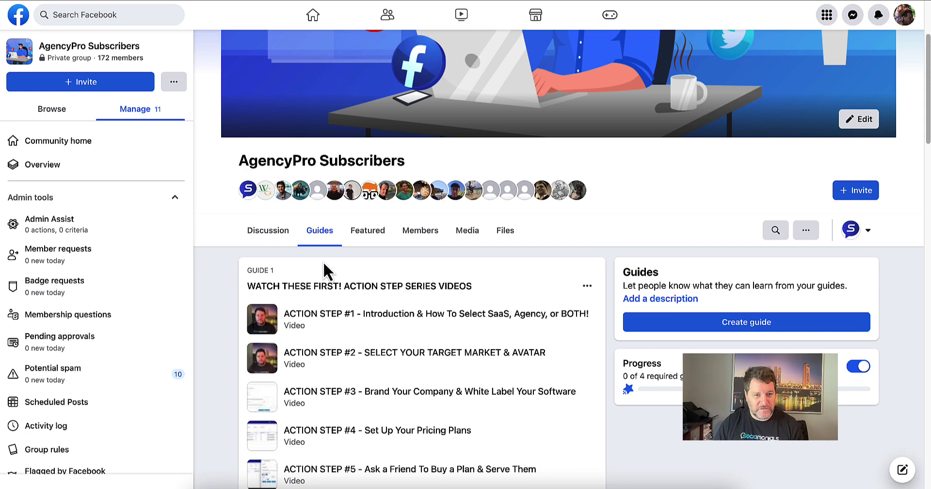
{"action": "scroll", "coordinate": [323, 261], "scroll_direction": "down", "scroll_amount": 2}
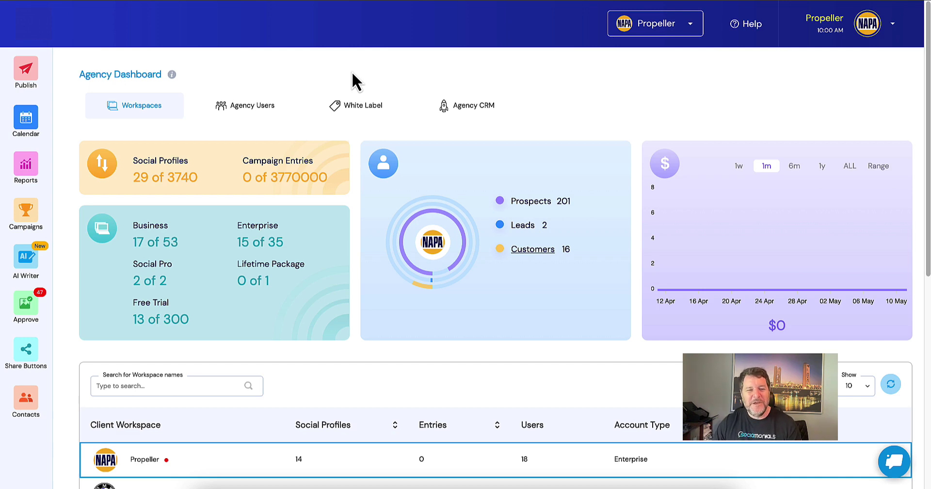
Step: Open Agency CRM in the Agency Dashboard and expand the Agency AI Assistants section below the pricing plans
{"action": "left_click", "coordinate": [453, 106]}
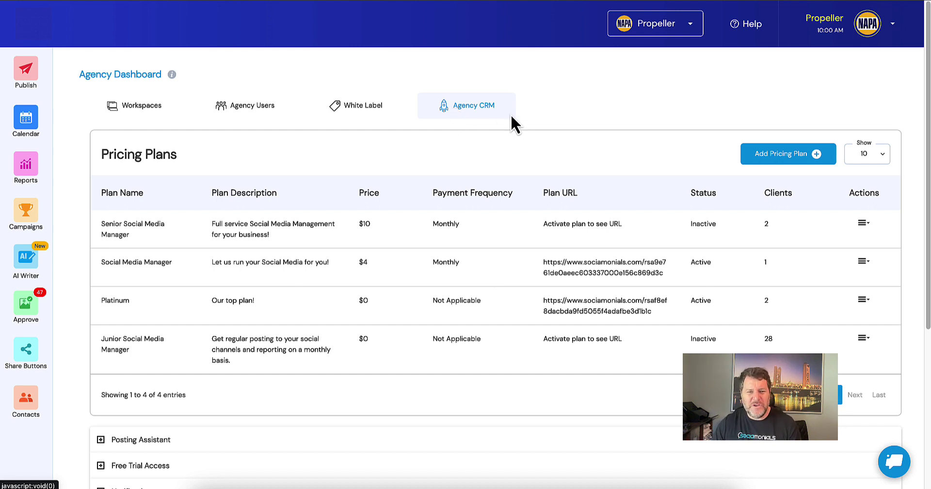
{"action": "scroll", "coordinate": [512, 124], "scroll_direction": "down", "scroll_amount": 1}
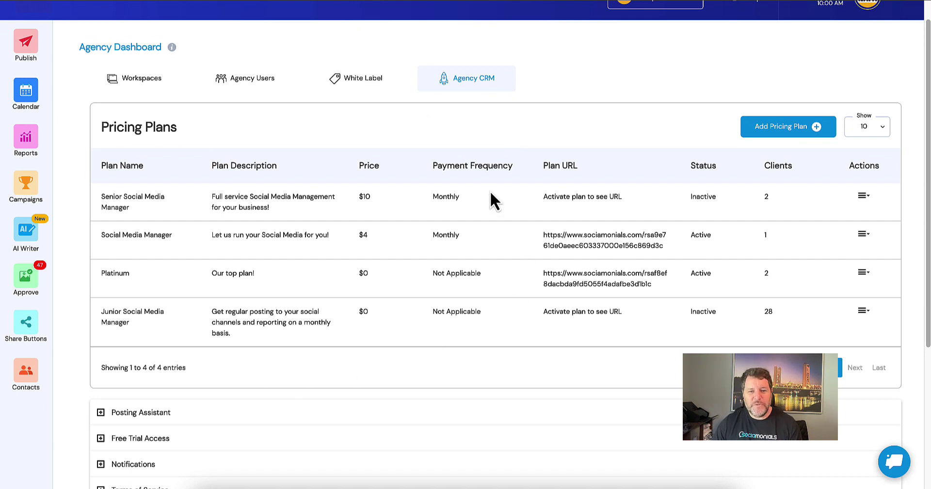
{"action": "scroll", "coordinate": [426, 357], "scroll_direction": "down", "scroll_amount": 1}
{"action": "scroll", "coordinate": [423, 358], "scroll_direction": "down", "scroll_amount": 4}
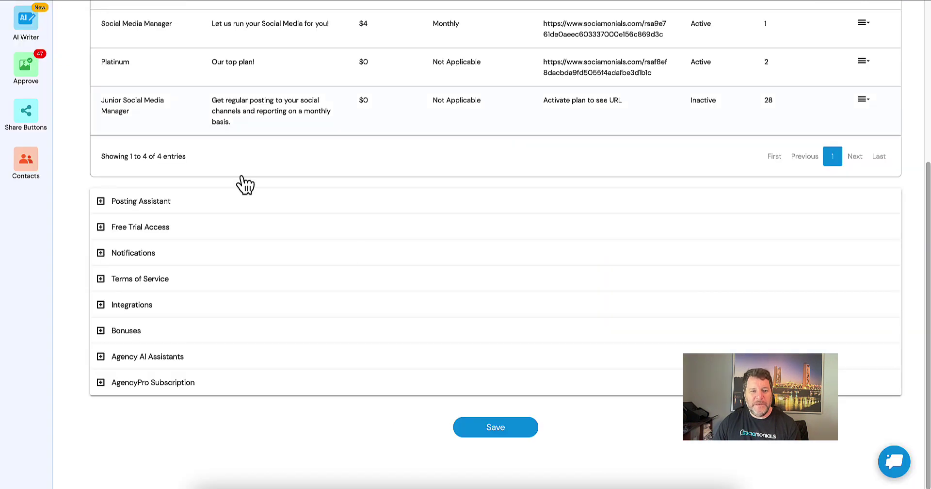
{"action": "left_click", "coordinate": [167, 368]}
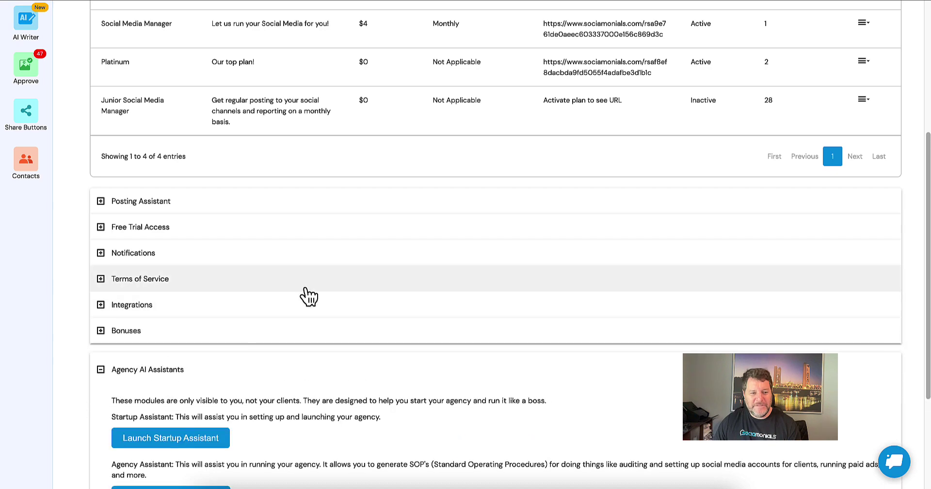
{"action": "scroll", "coordinate": [306, 291], "scroll_direction": "down", "scroll_amount": 3}
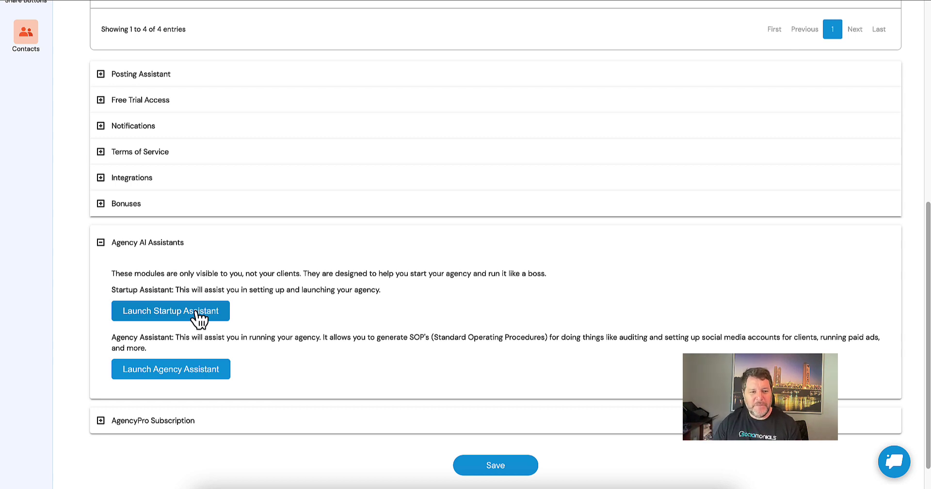
Step: Launch the Startup Assistant and set the ChatGPT model beside it to GPT-4
{"action": "left_click", "coordinate": [170, 309]}
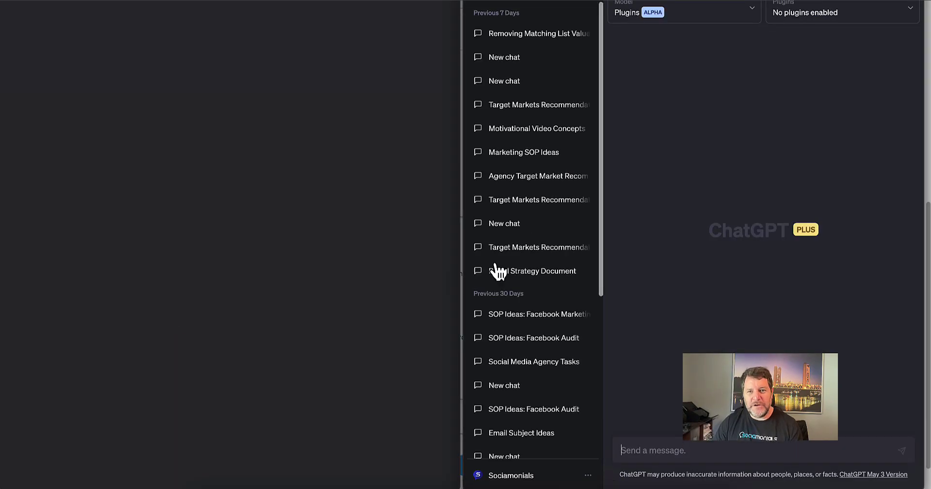
{"action": "left_click", "coordinate": [684, 22]}
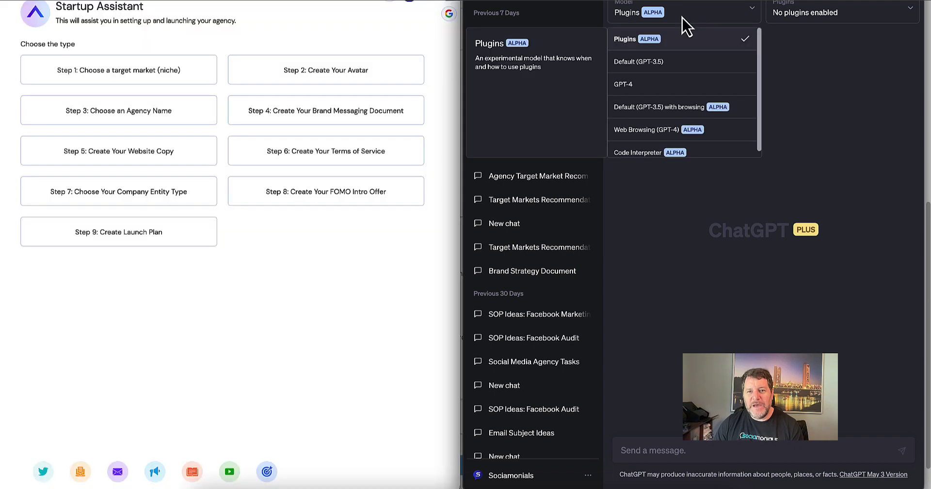
{"action": "left_click", "coordinate": [665, 85]}
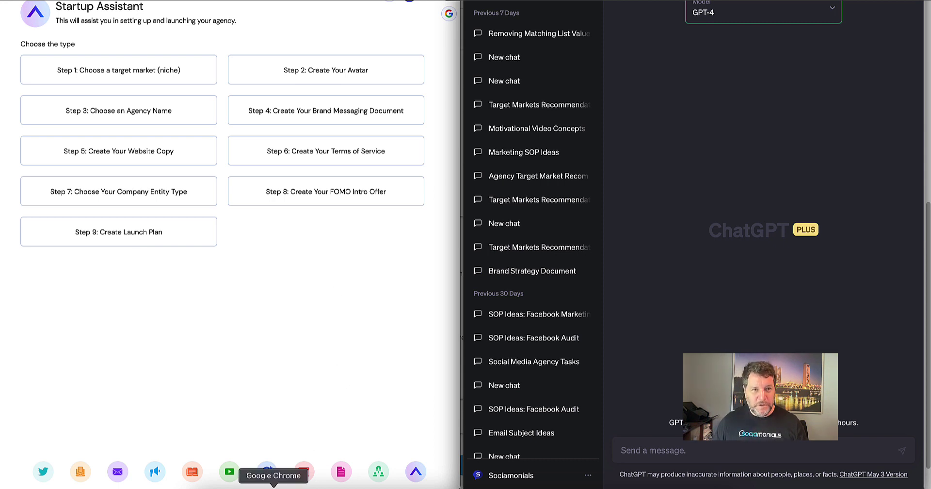
Step: Close the Startup Assistant, switch back to the Facebook group's guides and review the action step, quick start and CRM setup guides
{"action": "key", "text": "super+w"}
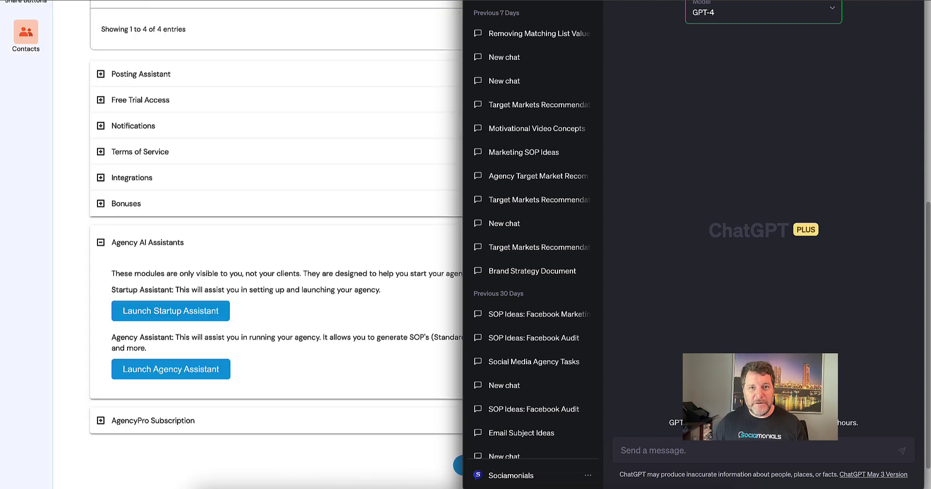
{"action": "left_click", "coordinate": [459, 50]}
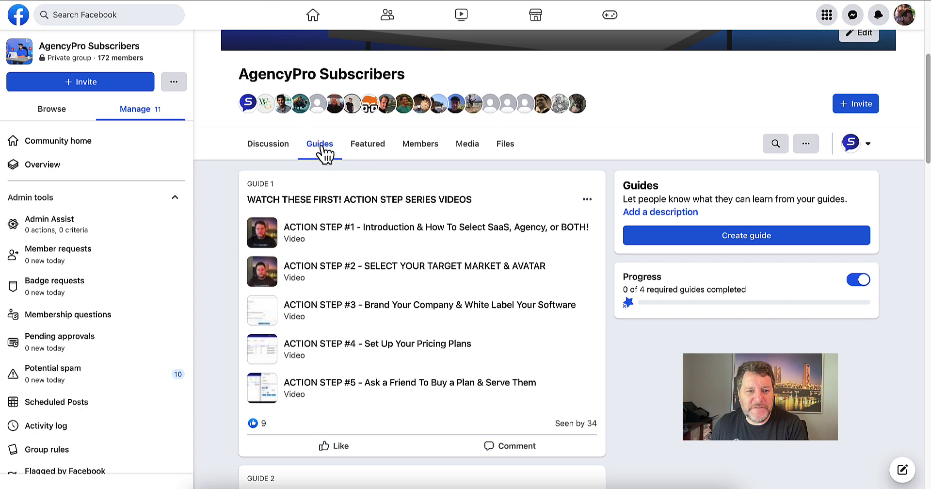
{"action": "scroll", "coordinate": [322, 156], "scroll_direction": "down", "scroll_amount": 6}
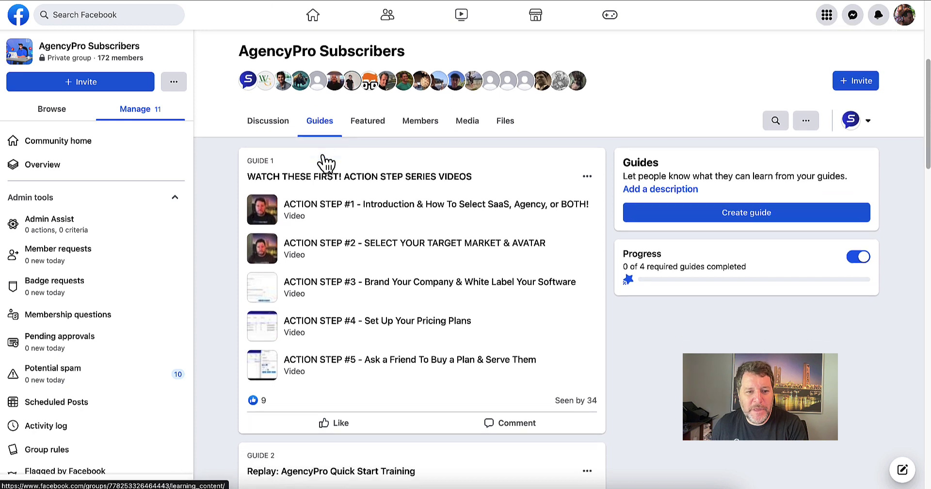
{"action": "scroll", "coordinate": [323, 162], "scroll_direction": "down", "scroll_amount": 3}
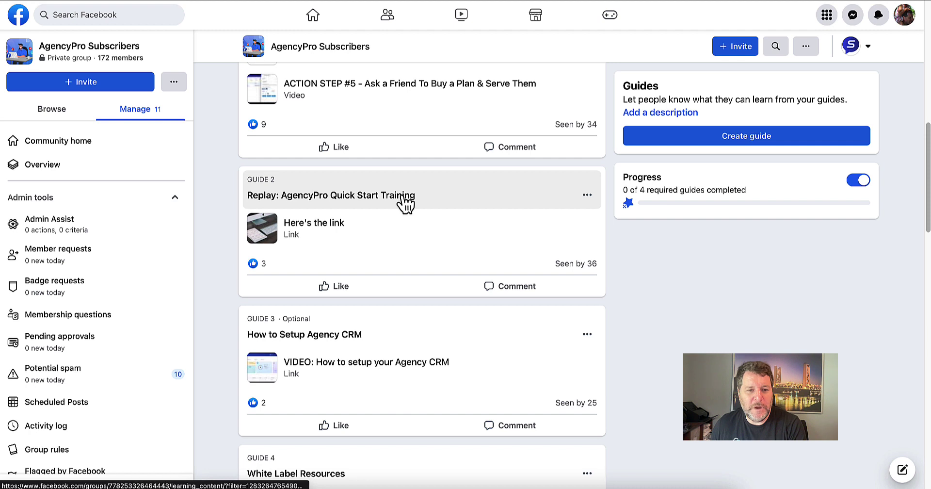
{"action": "scroll", "coordinate": [364, 141], "scroll_direction": "up", "scroll_amount": 4}
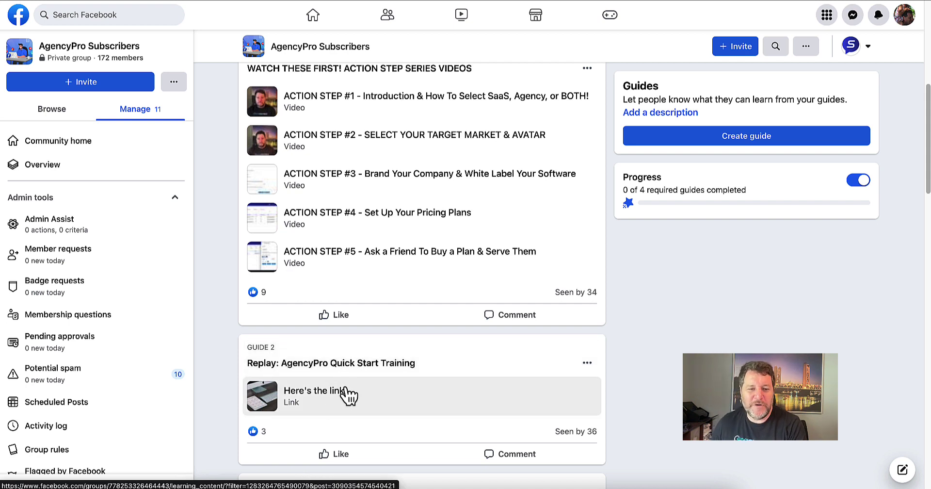
{"action": "scroll", "coordinate": [348, 395], "scroll_direction": "down", "scroll_amount": 3}
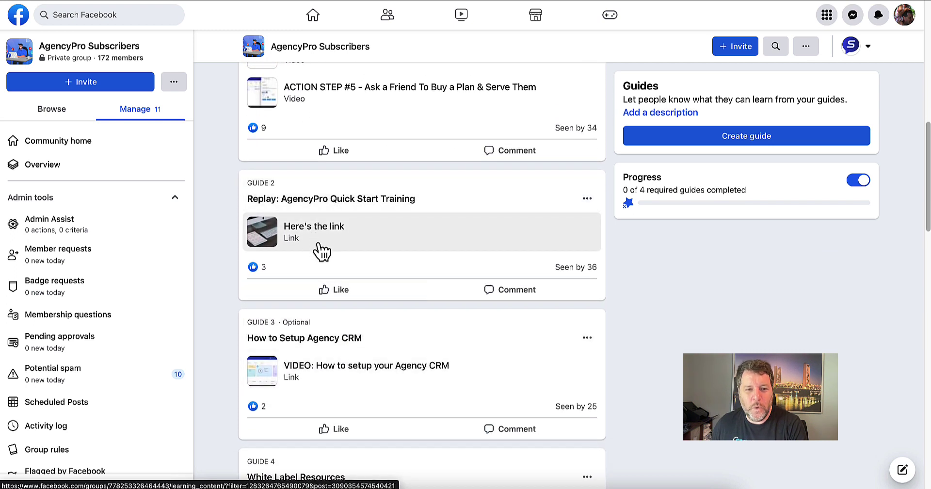
{"action": "scroll", "coordinate": [314, 251], "scroll_direction": "down", "scroll_amount": 3}
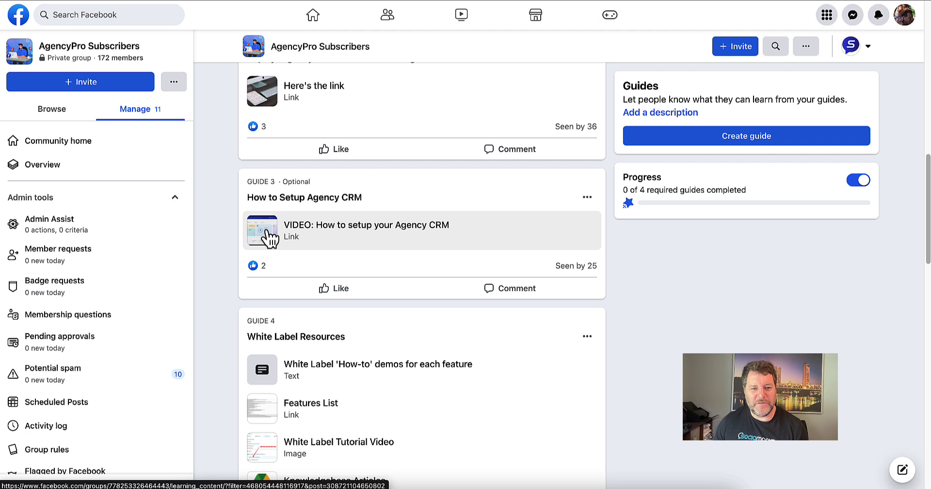
{"action": "scroll", "coordinate": [268, 237], "scroll_direction": "down", "scroll_amount": 2}
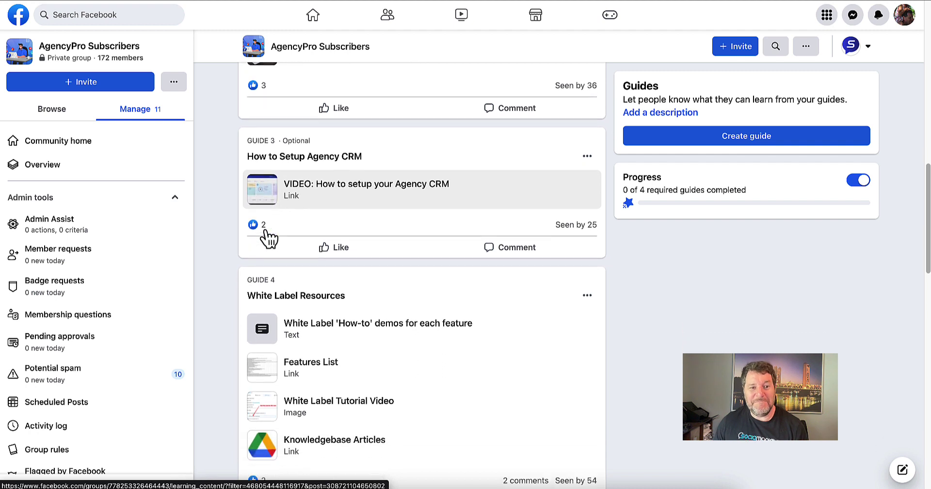
Step: Examine the contents of the White Label Resources and Resources to Help Market Your Agency guides
{"action": "scroll", "coordinate": [269, 237], "scroll_direction": "down", "scroll_amount": 2}
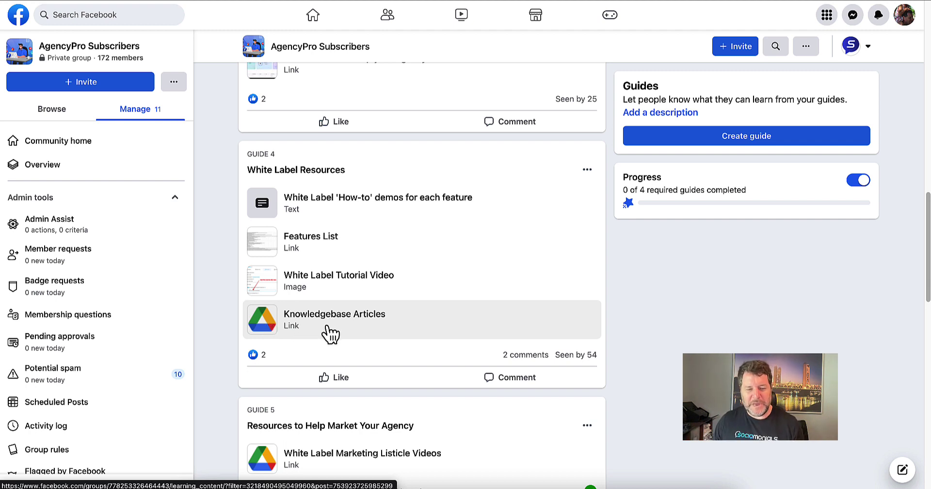
{"action": "scroll", "coordinate": [339, 325], "scroll_direction": "down", "scroll_amount": 1}
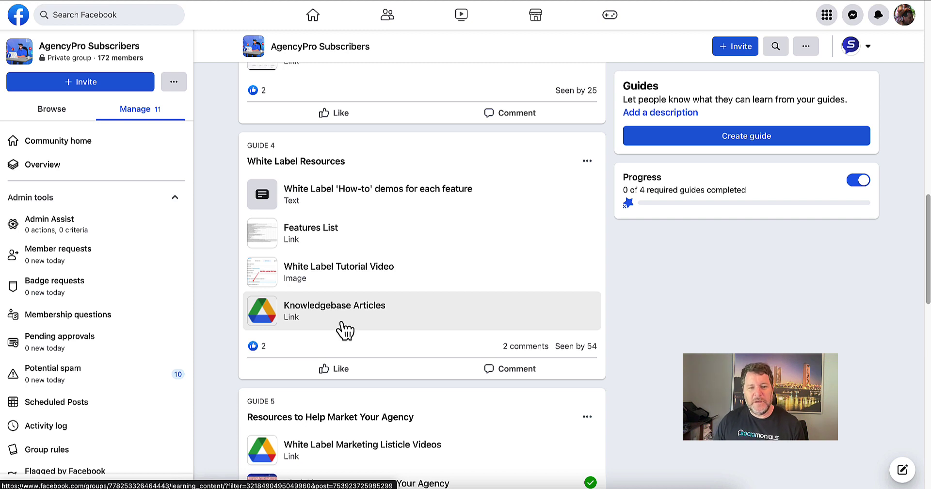
{"action": "scroll", "coordinate": [346, 329], "scroll_direction": "down", "scroll_amount": 3}
{"action": "scroll", "coordinate": [345, 330], "scroll_direction": "down", "scroll_amount": 1}
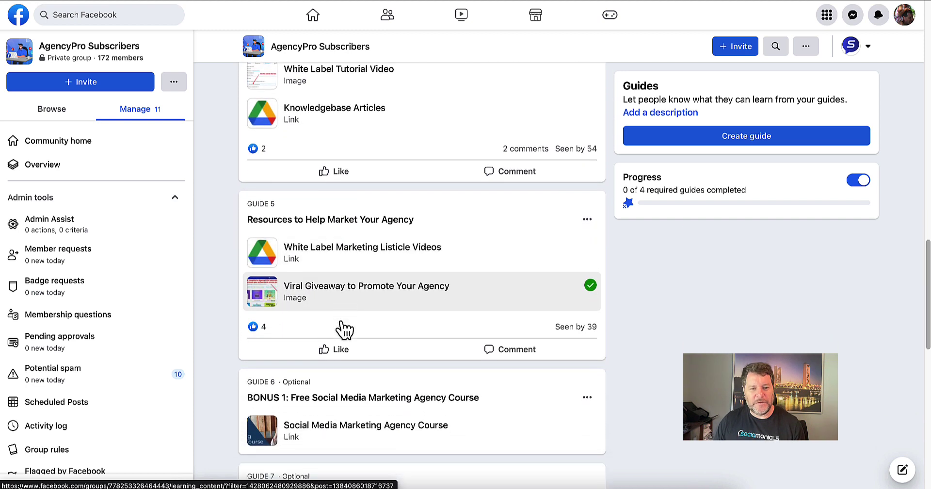
{"action": "scroll", "coordinate": [333, 122], "scroll_direction": "up", "scroll_amount": 3}
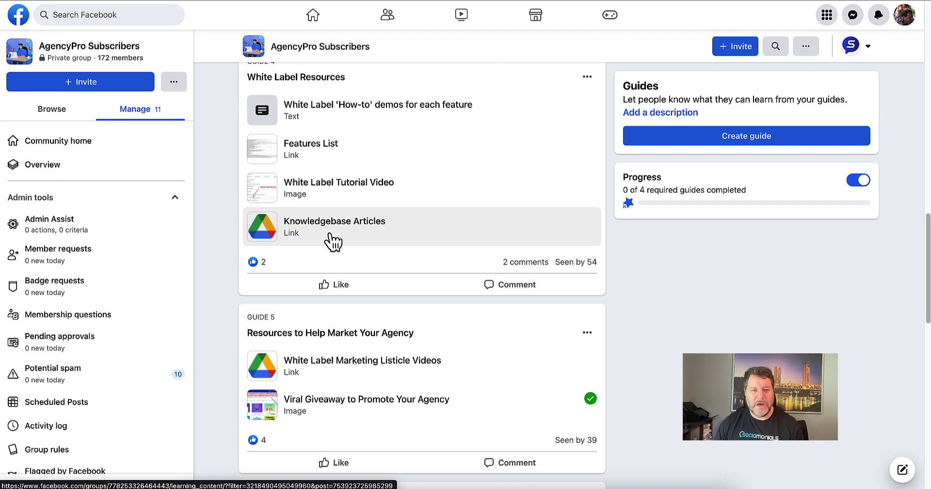
{"action": "scroll", "coordinate": [335, 237], "scroll_direction": "down", "scroll_amount": 2}
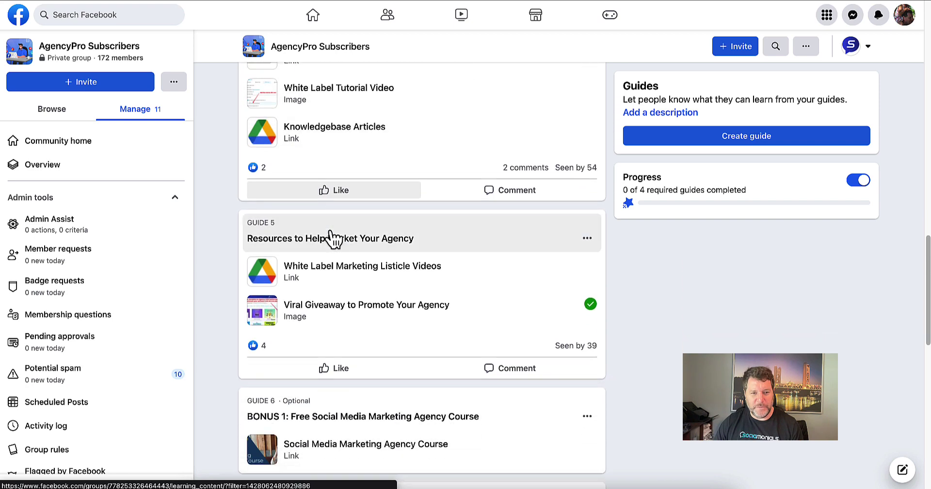
{"action": "scroll", "coordinate": [334, 237], "scroll_direction": "down", "scroll_amount": 1}
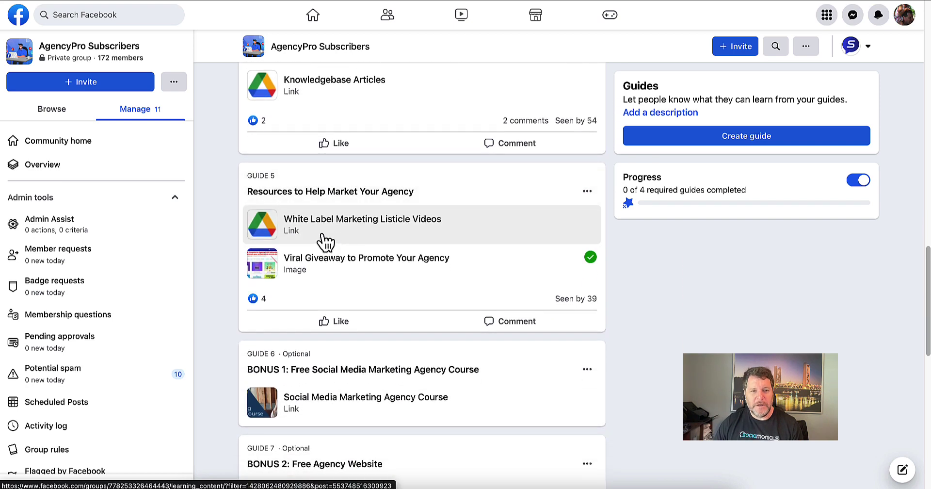
{"action": "scroll", "coordinate": [340, 235], "scroll_direction": "up", "scroll_amount": 4}
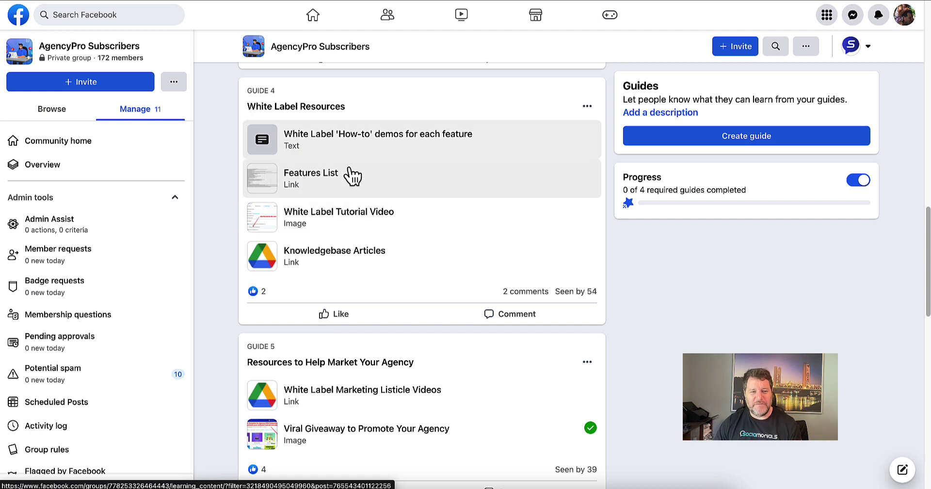
Step: Review the marketing resources guide and the bonus guides for the free social media marketing agency course and agency website
{"action": "scroll", "coordinate": [354, 262], "scroll_direction": "down", "scroll_amount": 1}
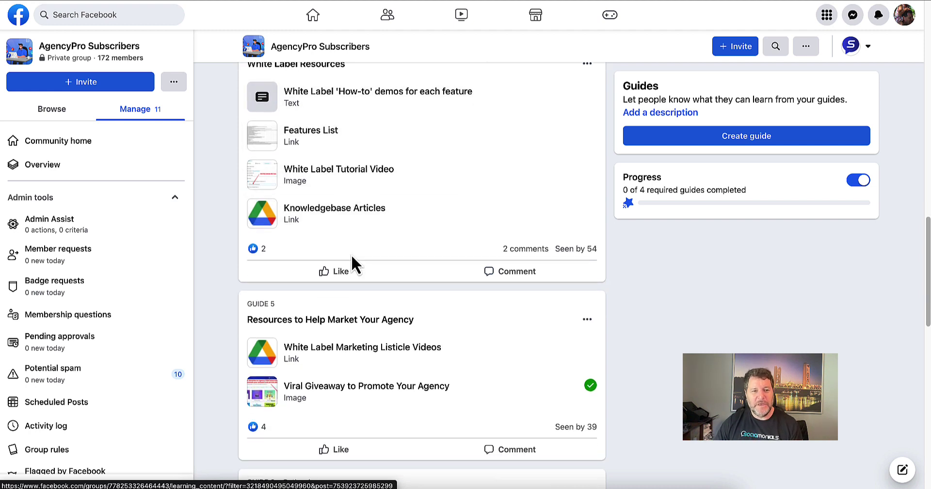
{"action": "scroll", "coordinate": [348, 228], "scroll_direction": "down", "scroll_amount": 2}
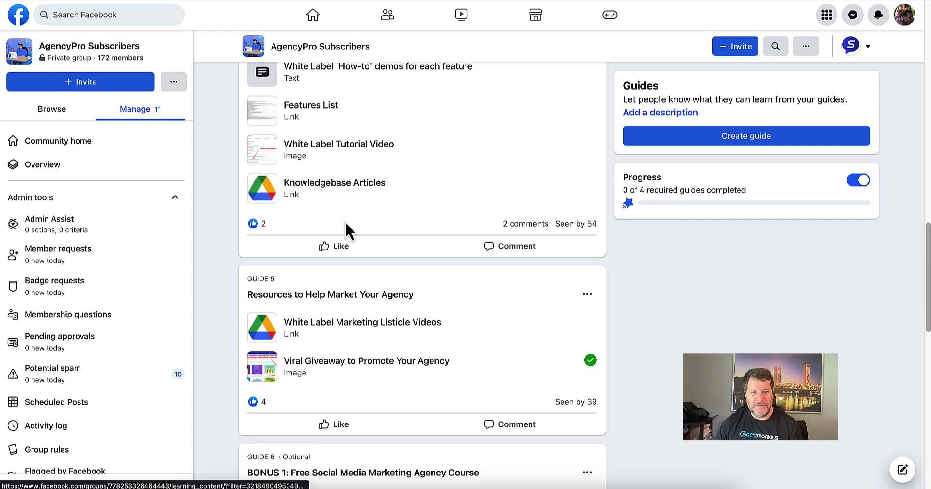
{"action": "scroll", "coordinate": [348, 228], "scroll_direction": "down", "scroll_amount": 1}
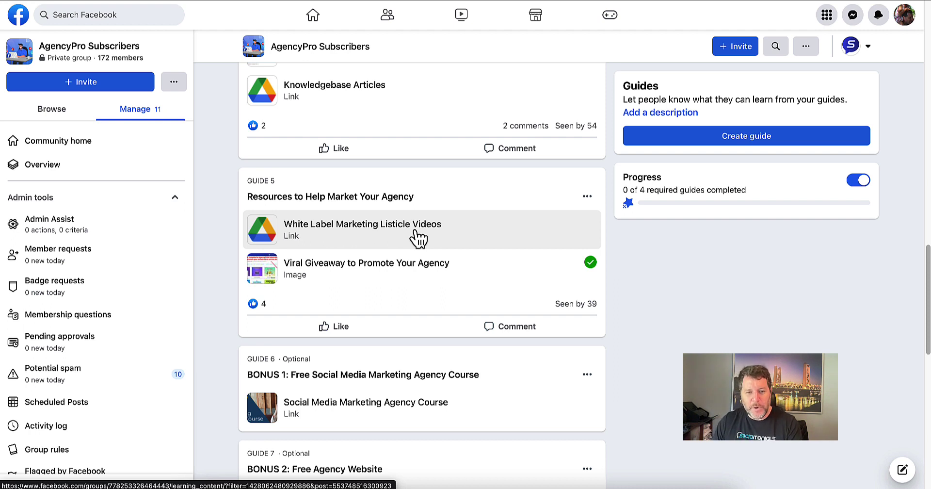
{"action": "scroll", "coordinate": [418, 238], "scroll_direction": "down", "scroll_amount": 2}
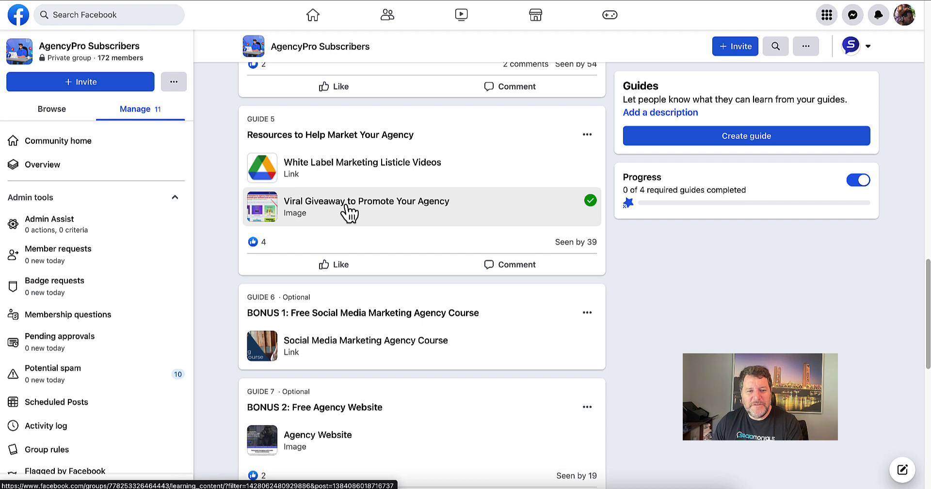
{"action": "scroll", "coordinate": [351, 212], "scroll_direction": "down", "scroll_amount": 1}
{"action": "scroll", "coordinate": [349, 212], "scroll_direction": "down", "scroll_amount": 3}
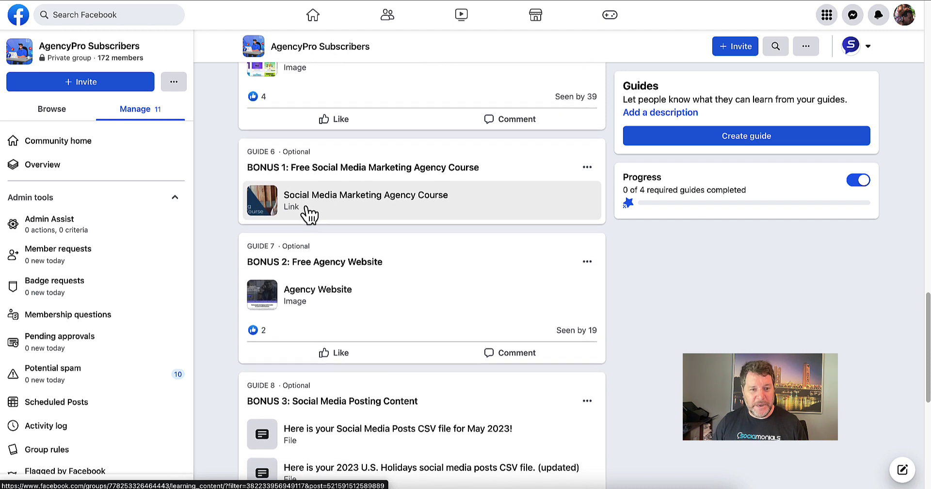
{"action": "scroll", "coordinate": [305, 212], "scroll_direction": "down", "scroll_amount": 2}
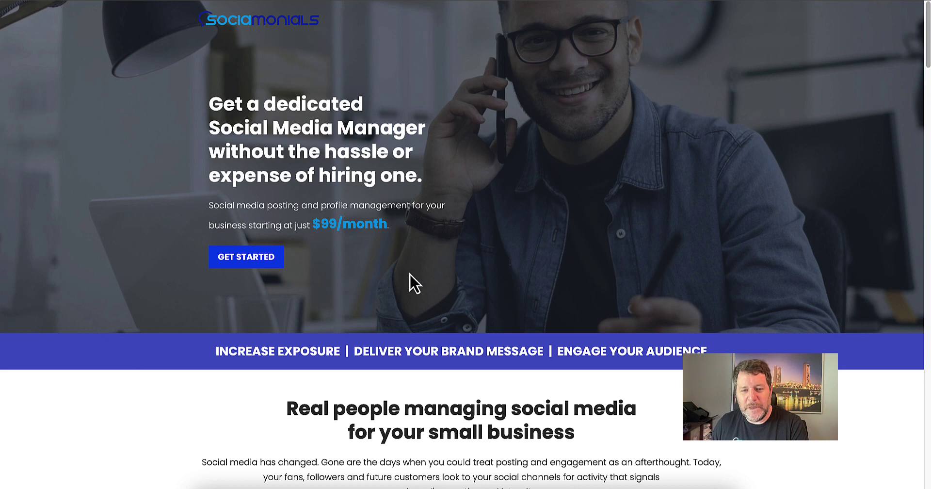
Step: Switch to the sample agency website and examine its headline, service benefits and Social Media Growth System video section
{"action": "scroll", "coordinate": [431, 172], "scroll_direction": "down", "scroll_amount": 1}
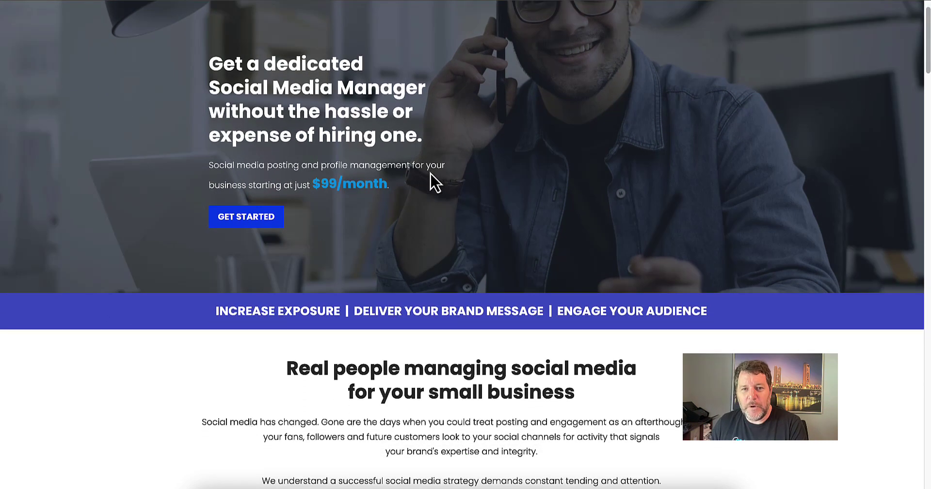
{"action": "scroll", "coordinate": [430, 172], "scroll_direction": "up", "scroll_amount": 1}
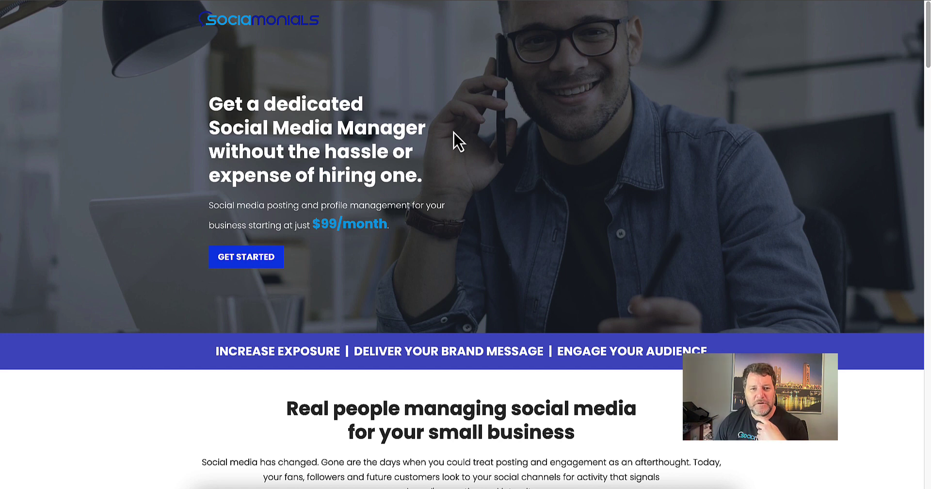
{"action": "scroll", "coordinate": [456, 144], "scroll_direction": "down", "scroll_amount": 1}
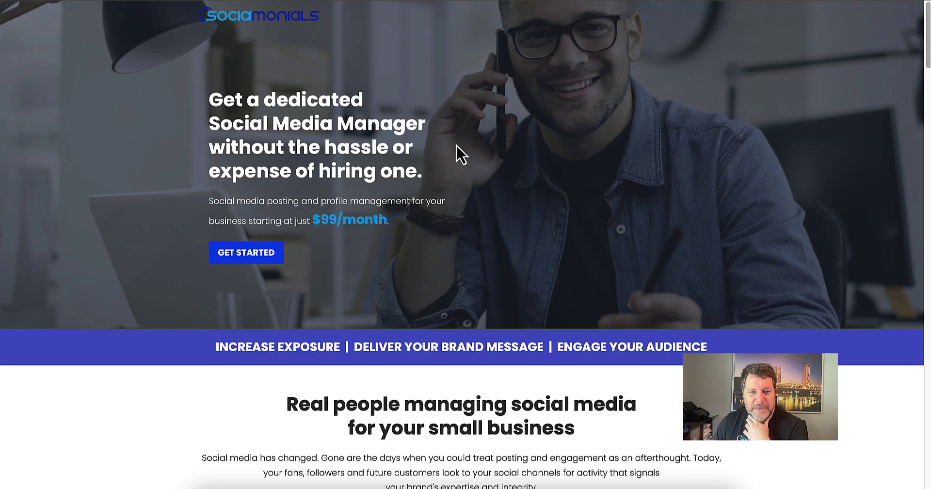
{"action": "scroll", "coordinate": [456, 145], "scroll_direction": "down", "scroll_amount": 2}
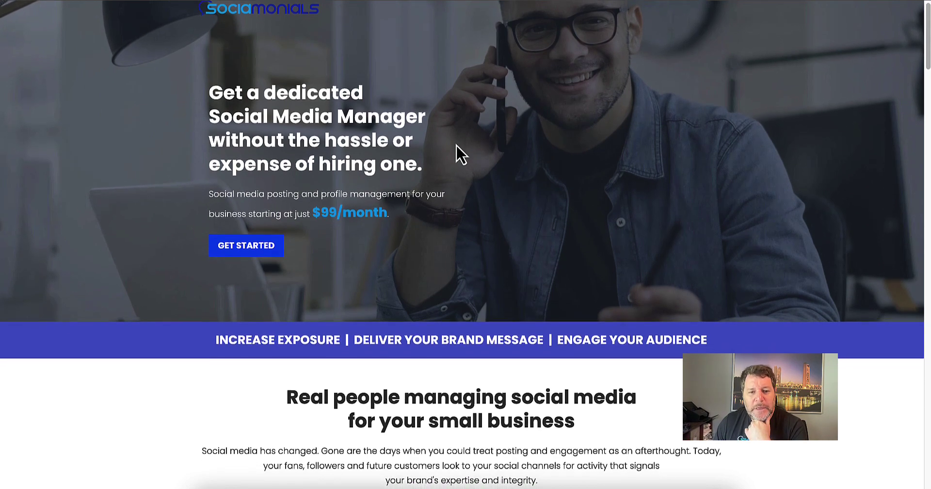
{"action": "scroll", "coordinate": [456, 146], "scroll_direction": "down", "scroll_amount": 3}
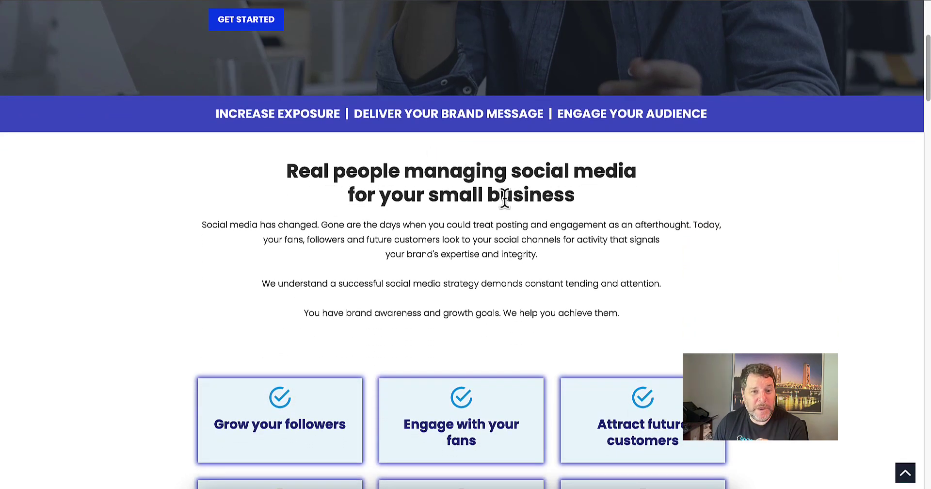
{"action": "scroll", "coordinate": [505, 196], "scroll_direction": "down", "scroll_amount": 9}
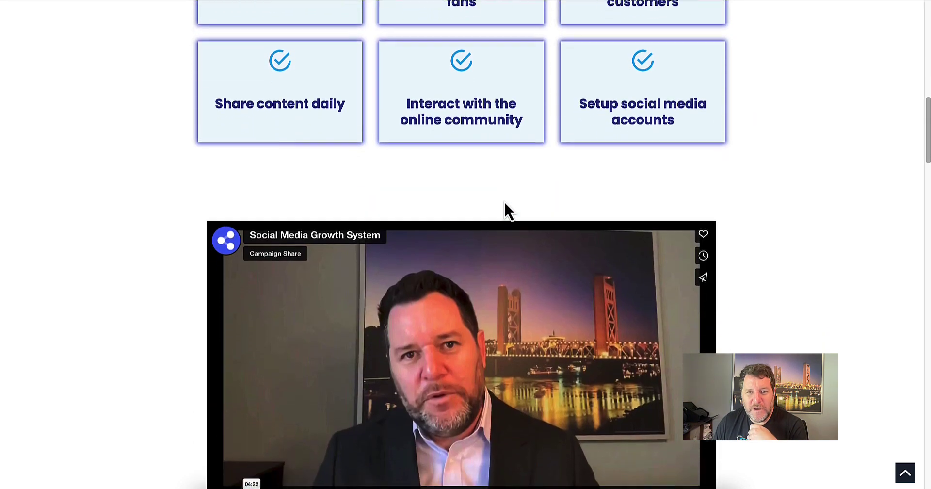
{"action": "scroll", "coordinate": [504, 203], "scroll_direction": "down", "scroll_amount": 2}
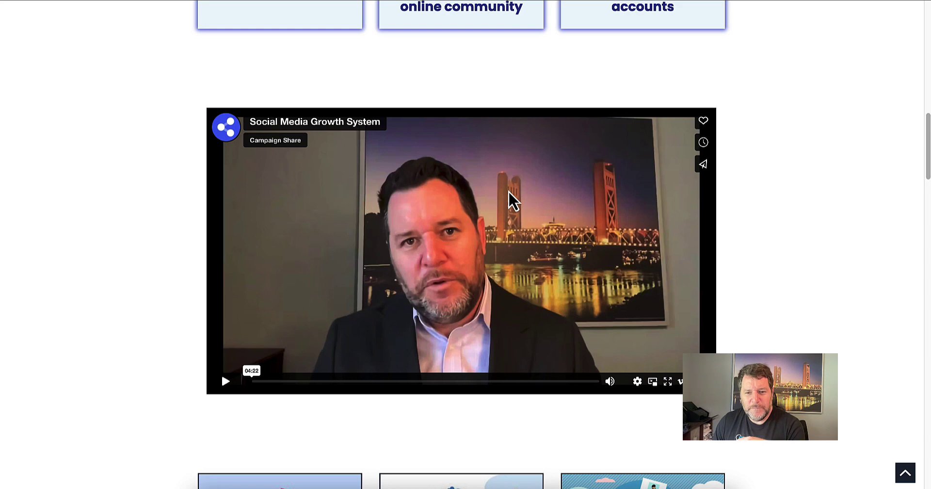
{"action": "scroll", "coordinate": [508, 190], "scroll_direction": "down", "scroll_amount": 1}
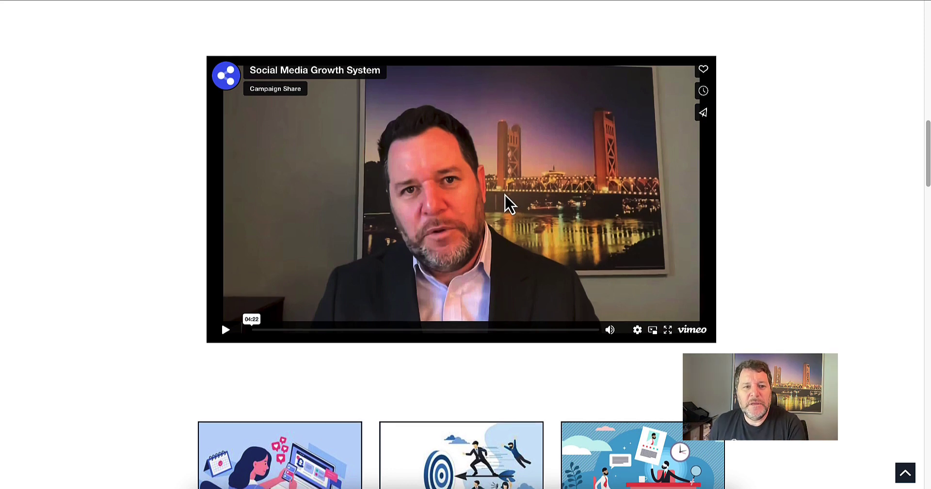
{"action": "scroll", "coordinate": [505, 194], "scroll_direction": "down", "scroll_amount": 1}
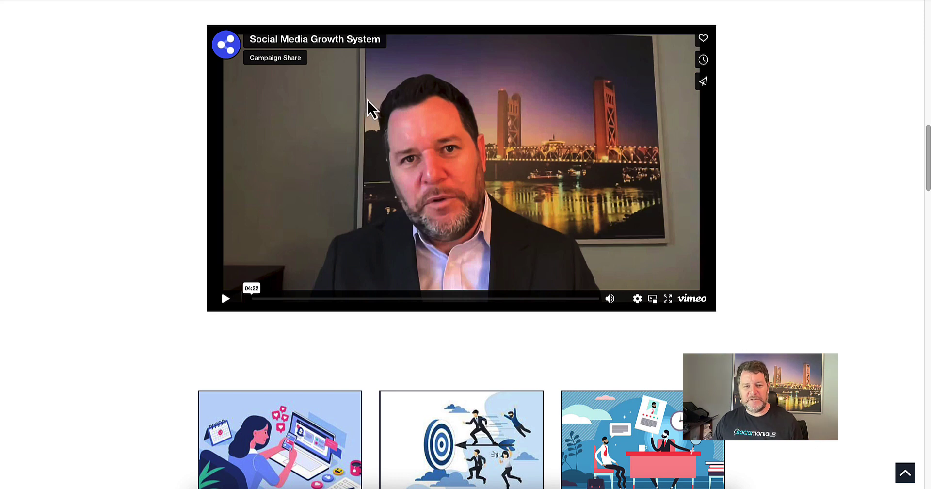
{"action": "scroll", "coordinate": [366, 98], "scroll_direction": "down", "scroll_amount": 1}
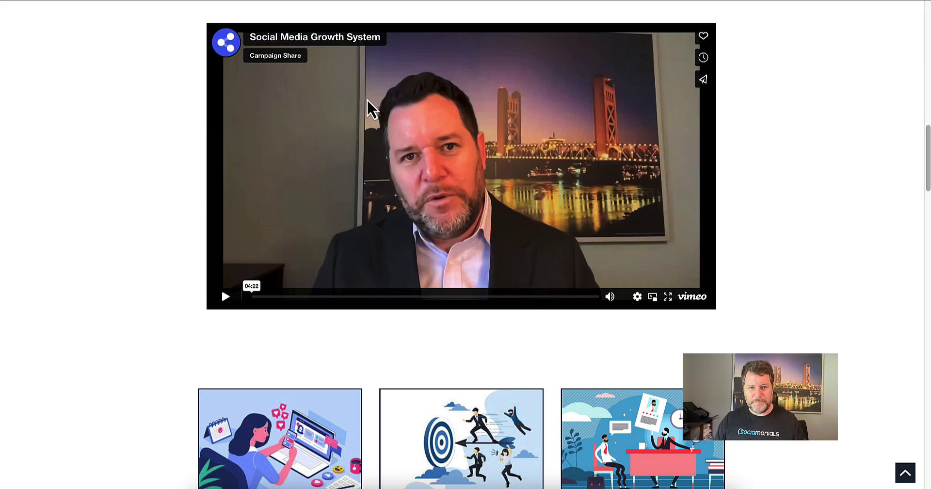
Step: Examine the website's Junior, standard and Senior Social Media Manager packages and the pricing comparison with its sign-up options
{"action": "scroll", "coordinate": [367, 97], "scroll_direction": "down", "scroll_amount": 2}
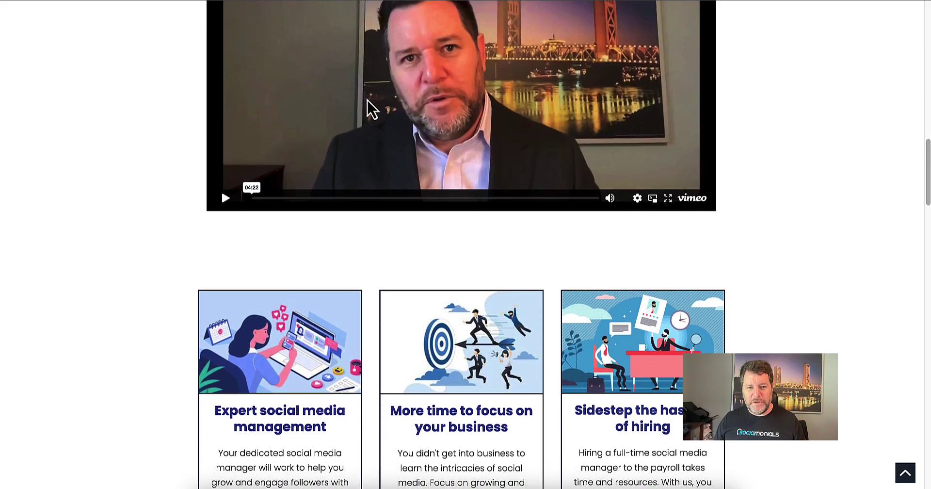
{"action": "scroll", "coordinate": [368, 100], "scroll_direction": "down", "scroll_amount": 3}
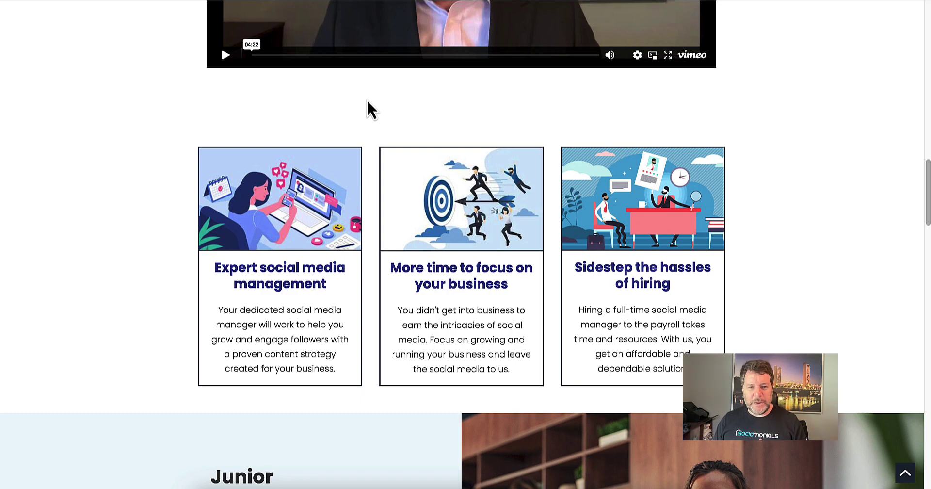
{"action": "scroll", "coordinate": [366, 99], "scroll_direction": "down", "scroll_amount": 5}
{"action": "scroll", "coordinate": [367, 102], "scroll_direction": "down", "scroll_amount": 4}
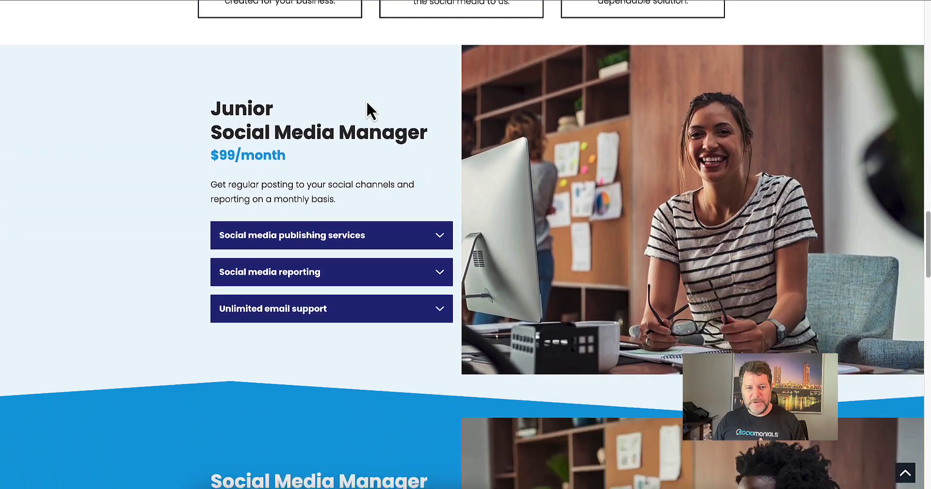
{"action": "scroll", "coordinate": [460, 252], "scroll_direction": "down", "scroll_amount": 8}
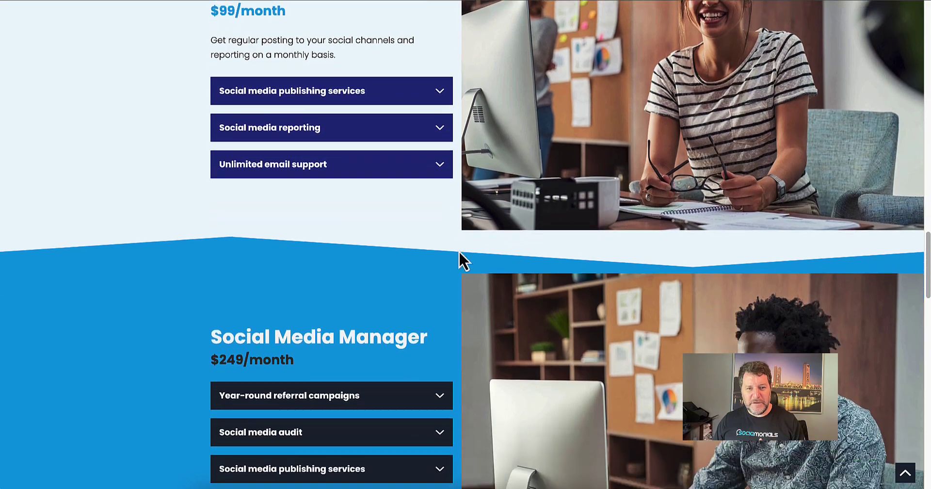
{"action": "scroll", "coordinate": [458, 255], "scroll_direction": "down", "scroll_amount": 6}
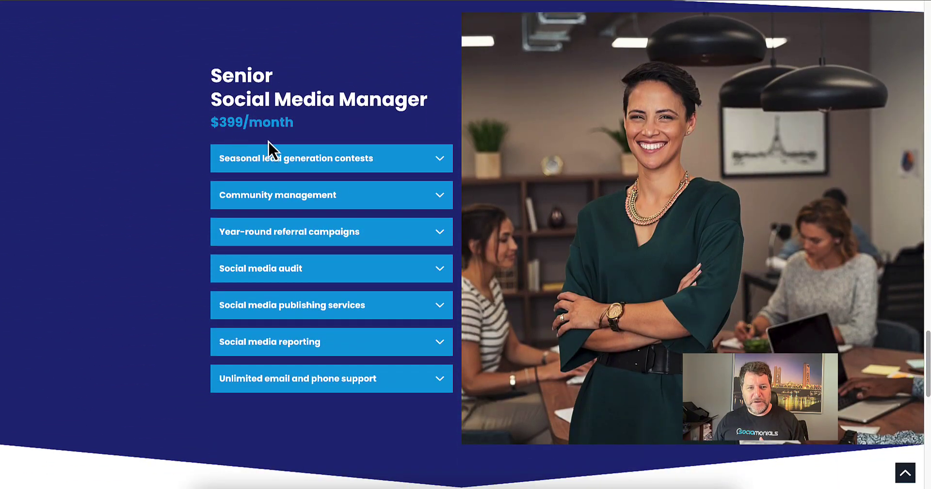
{"action": "scroll", "coordinate": [270, 145], "scroll_direction": "down", "scroll_amount": 10}
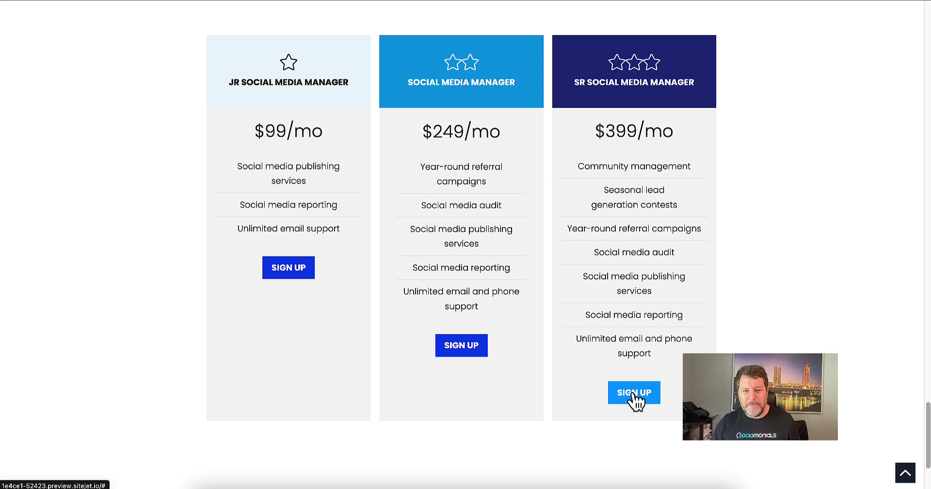
Step: Return to the Facebook group's social media posting content bonus guide, then switch to the Agency Dashboard and expand Posting Assistant
{"action": "scroll", "coordinate": [635, 398], "scroll_direction": "down", "scroll_amount": 1}
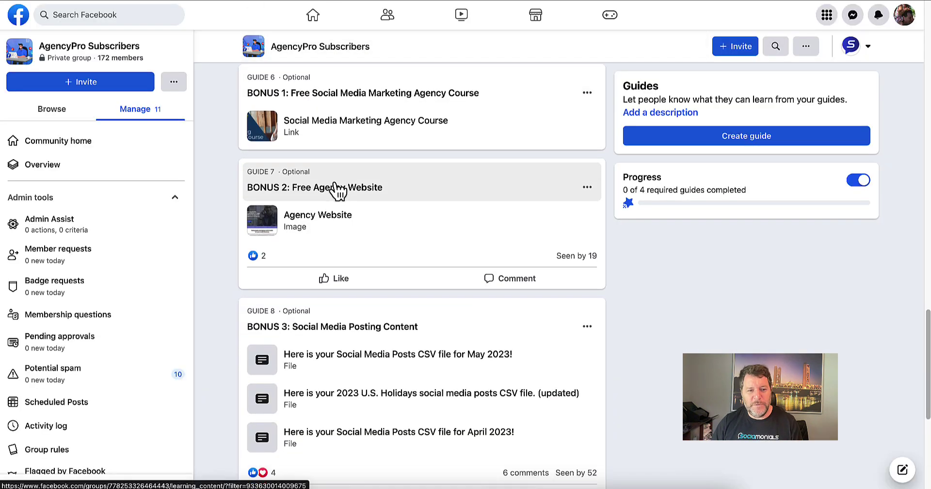
{"action": "scroll", "coordinate": [339, 187], "scroll_direction": "down", "scroll_amount": 3}
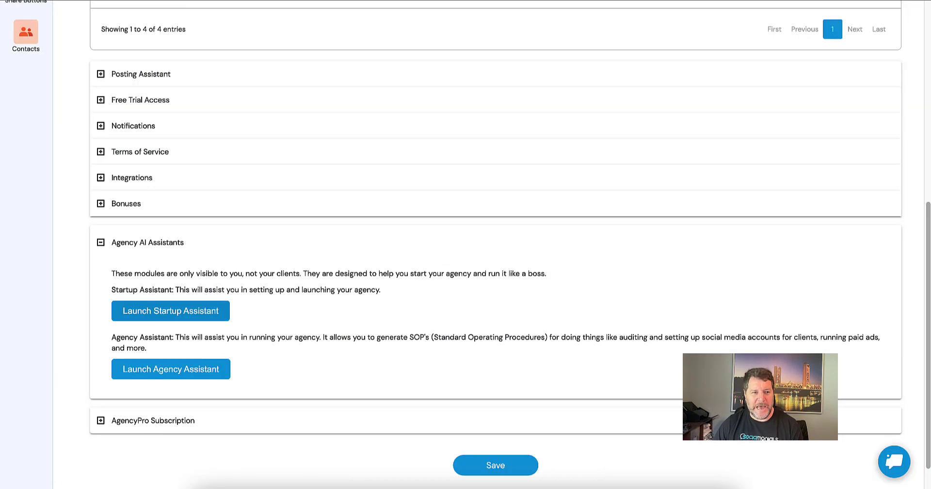
{"action": "left_click", "coordinate": [135, 78]}
{"action": "scroll", "coordinate": [297, 115], "scroll_direction": "up", "scroll_amount": 8}
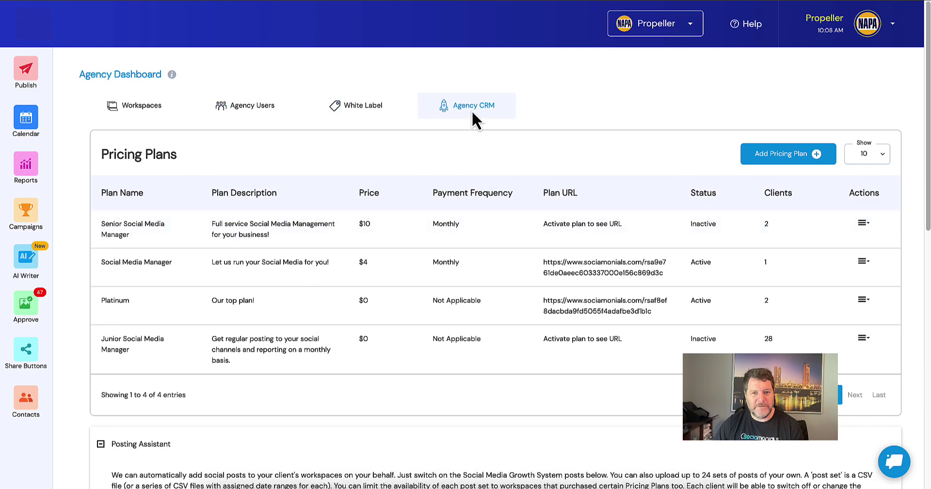
{"action": "scroll", "coordinate": [365, 213], "scroll_direction": "down", "scroll_amount": 6}
{"action": "scroll", "coordinate": [359, 214], "scroll_direction": "down", "scroll_amount": 1}
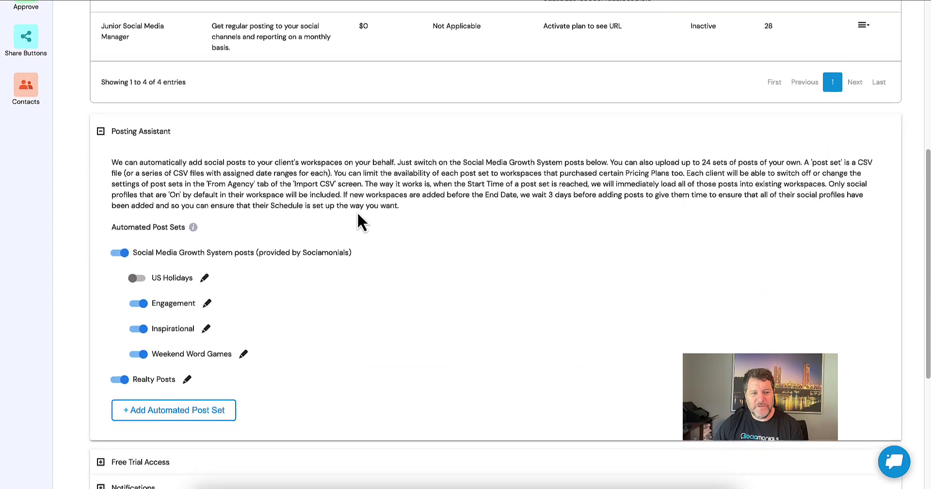
Step: Turn on the US Holidays automated post set, limit its pricing plans to Platinum by removing Social Media Manager, and save it
{"action": "left_click", "coordinate": [138, 273]}
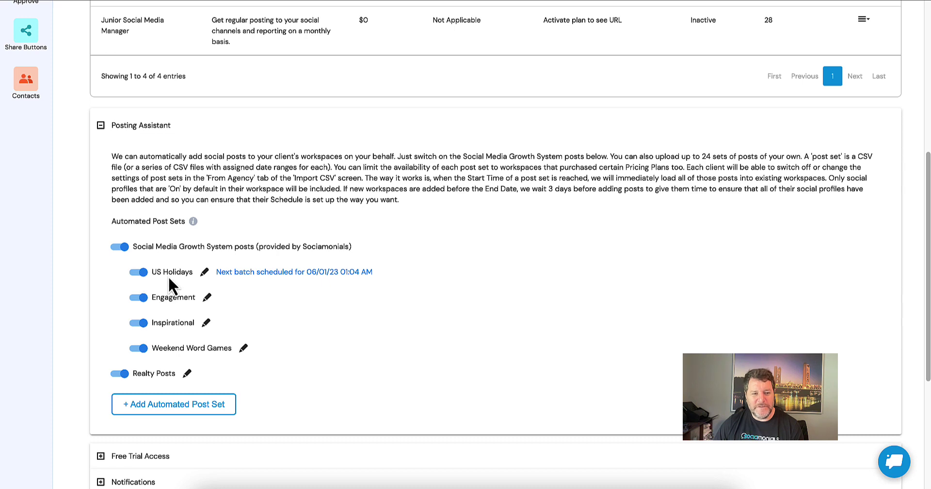
{"action": "left_click", "coordinate": [205, 272]}
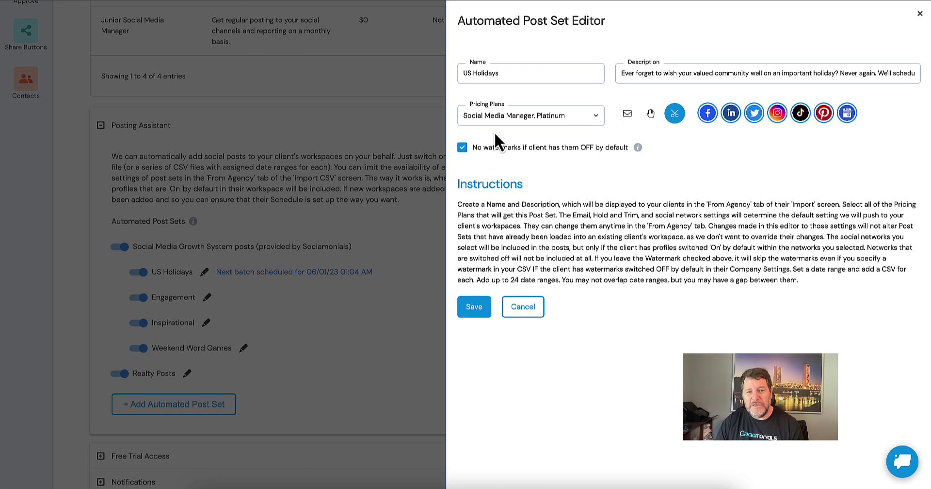
{"action": "left_click", "coordinate": [503, 119]}
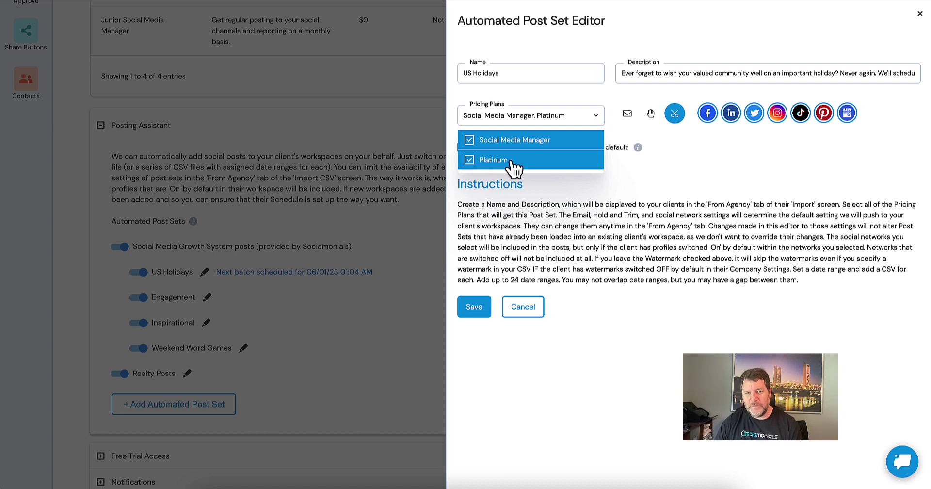
{"action": "left_click", "coordinate": [471, 143]}
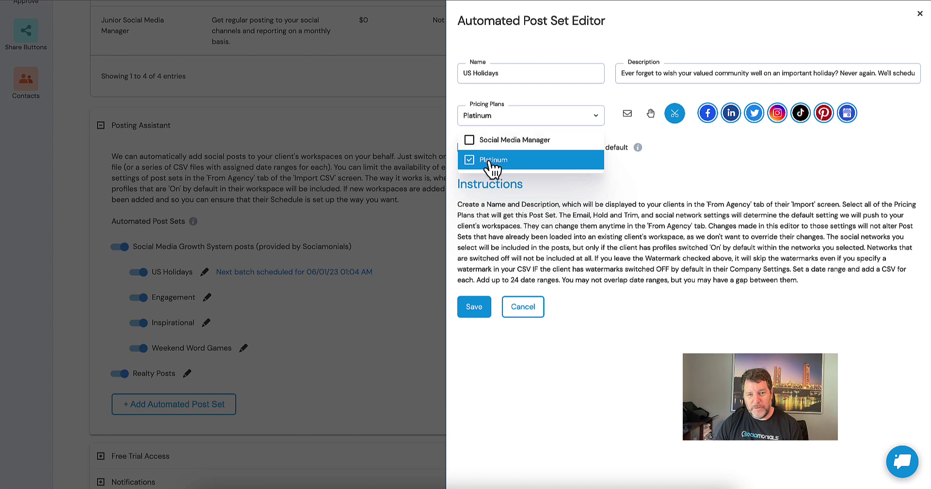
{"action": "left_click", "coordinate": [547, 351]}
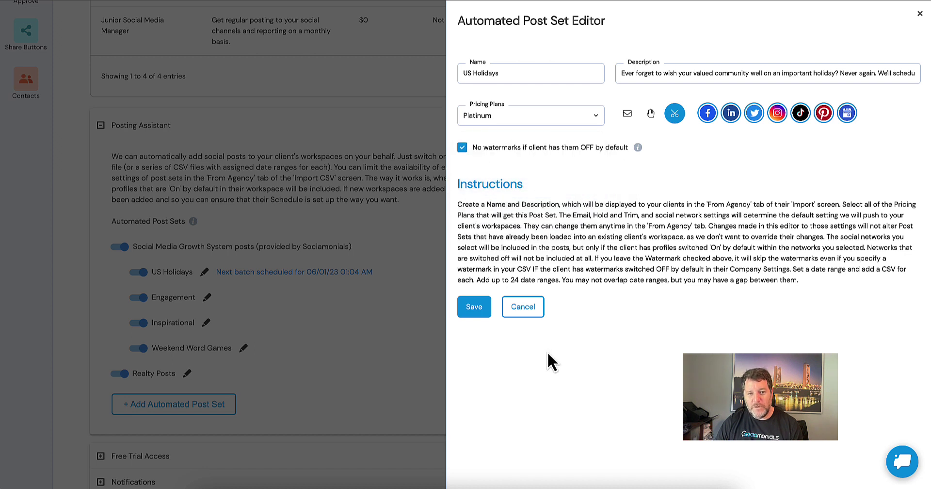
{"action": "left_click", "coordinate": [474, 307]}
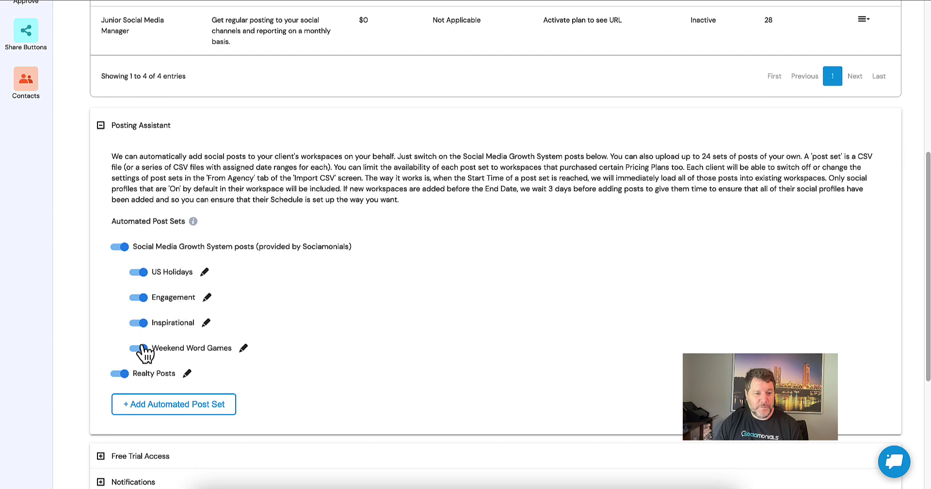
Step: Switch back to the Facebook group's guides and review the posting content, RSS Feed Utility and Discounted Workspaces bonuses
{"action": "scroll", "coordinate": [146, 359], "scroll_direction": "down", "scroll_amount": 1}
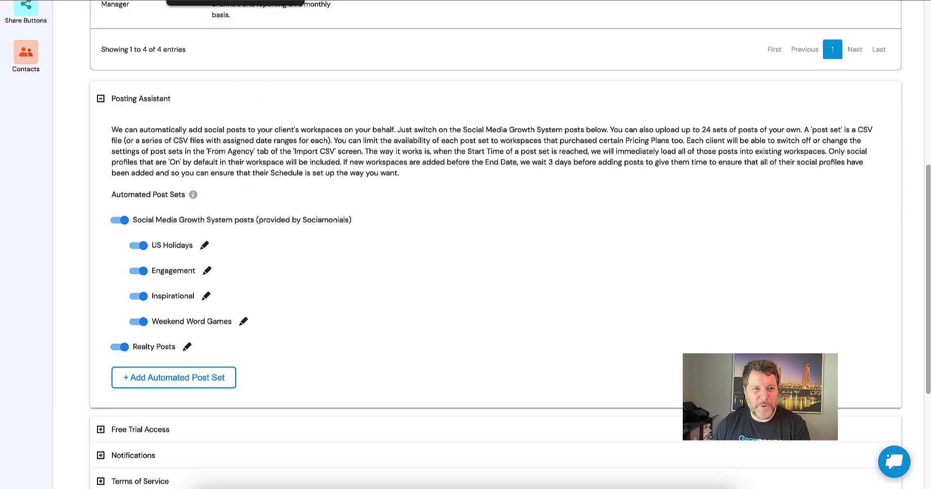
{"action": "left_click", "coordinate": [233, 1]}
{"action": "scroll", "coordinate": [280, 101], "scroll_direction": "down", "scroll_amount": 1}
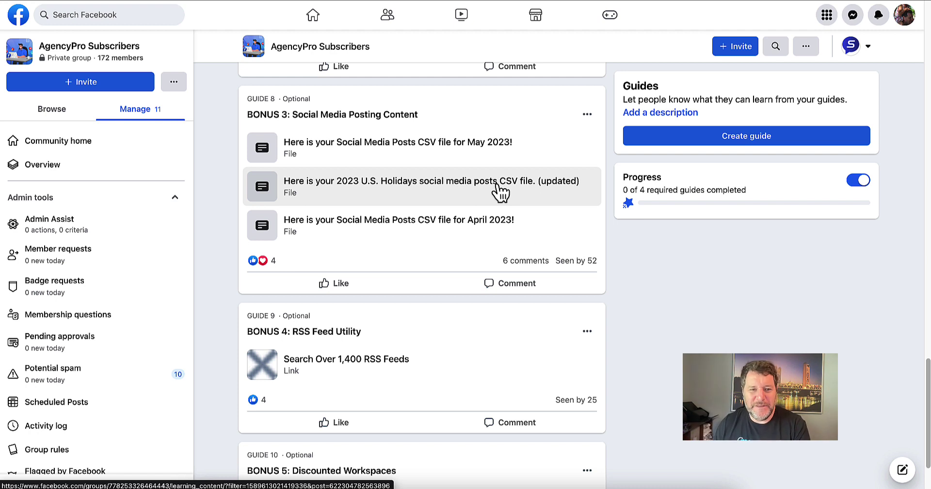
{"action": "scroll", "coordinate": [499, 191], "scroll_direction": "down", "scroll_amount": 2}
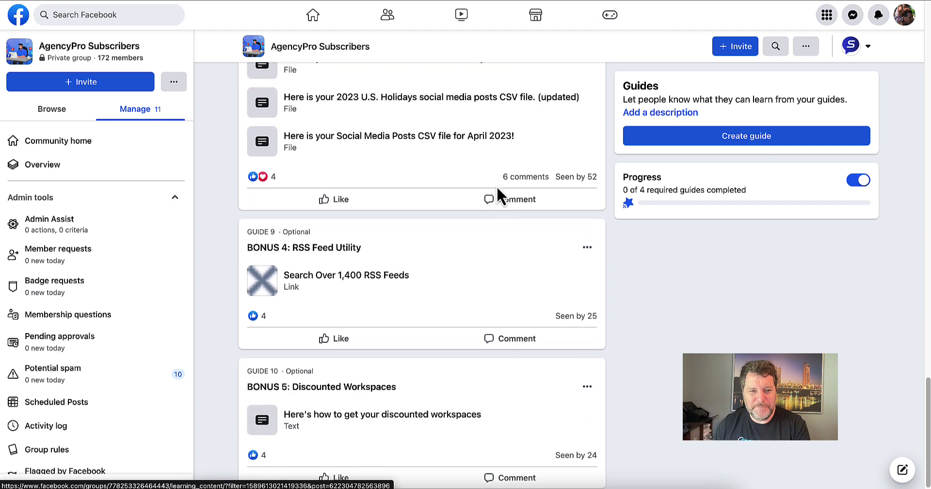